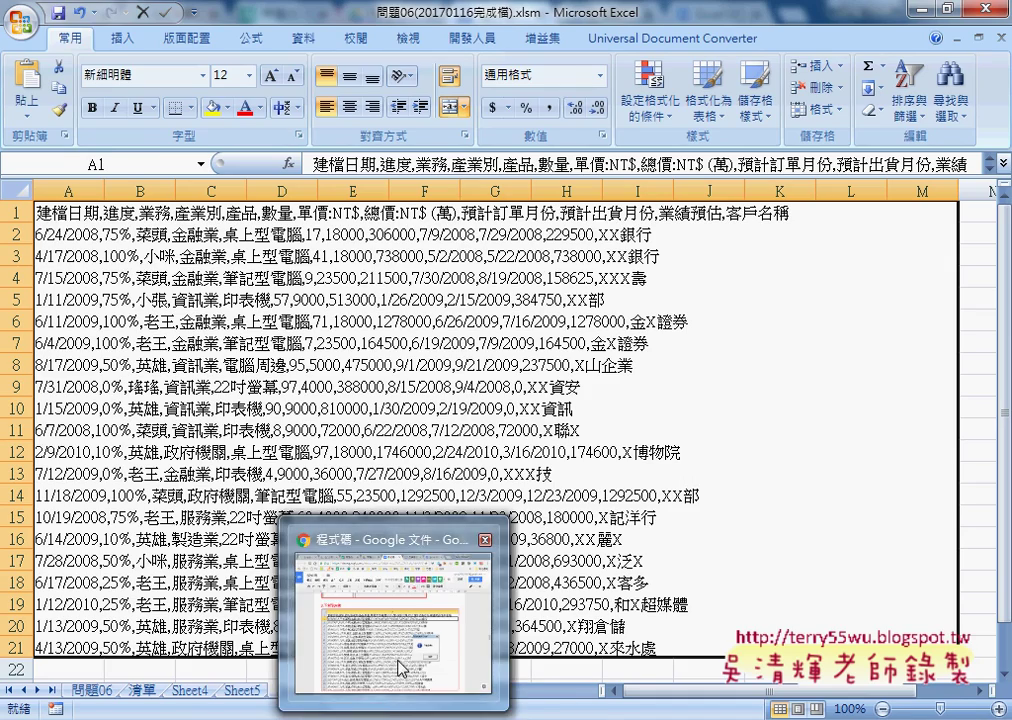
- Bring the 程式碼 Google Doc forward and scroll up into its MSXML2.XMLHTTP.3.0 example code
click(318, 527)
scroll(452, 411, up, 5)
scroll(452, 411, up, 5)
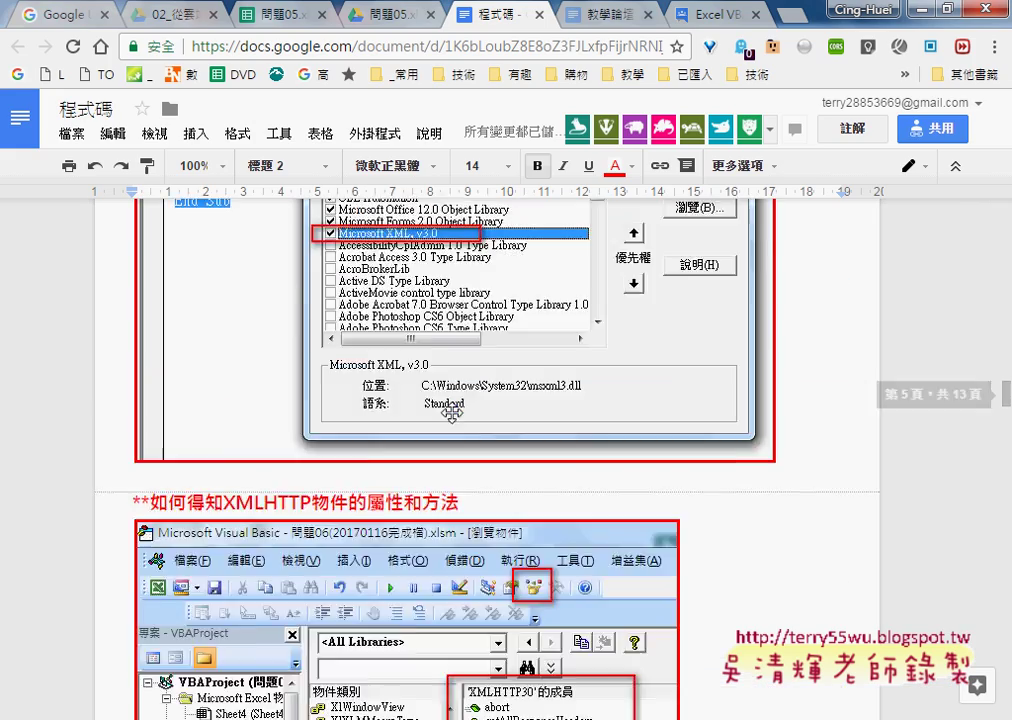
scroll(452, 411, up, 5)
scroll(452, 411, up, 5)
scroll(452, 411, up, 1)
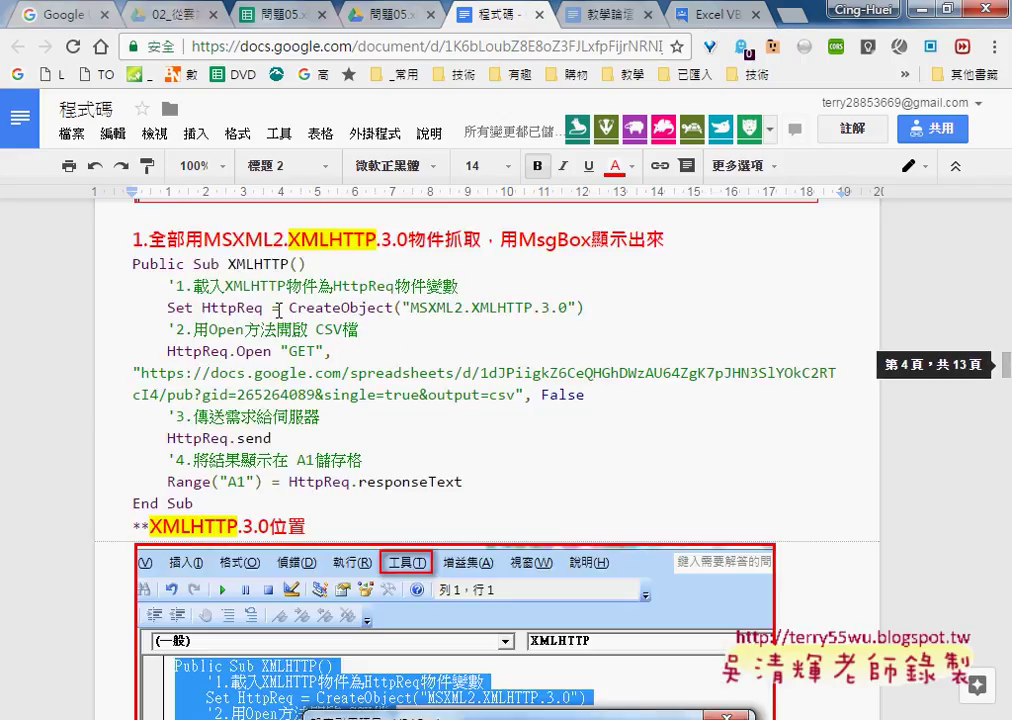
click(246, 329)
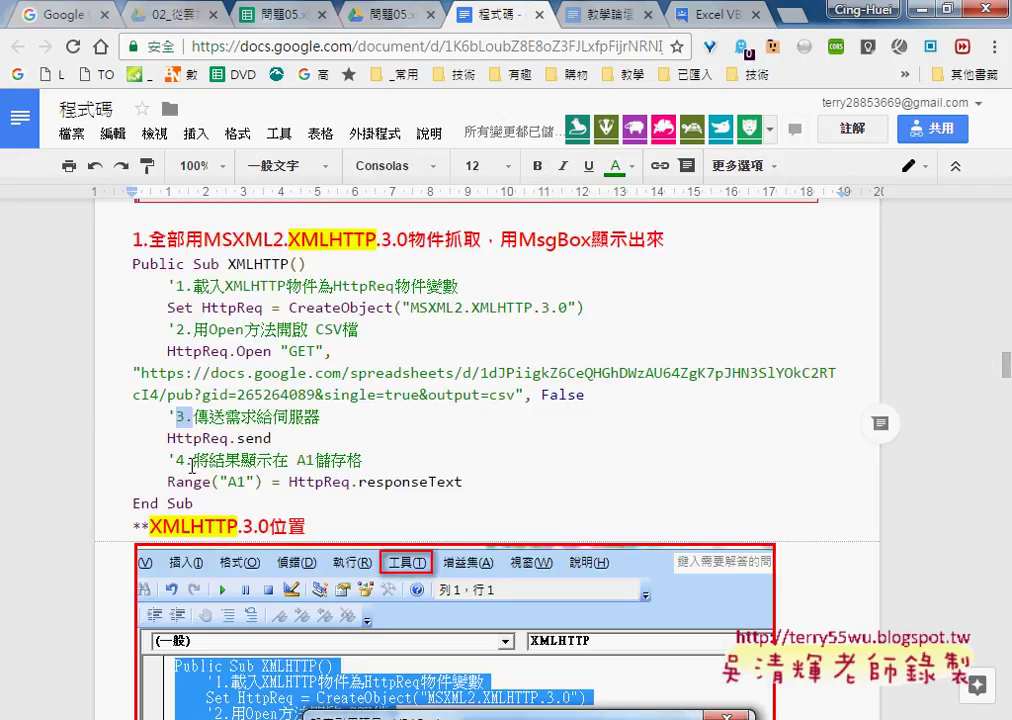
drag(176, 460, 193, 460)
click(377, 461)
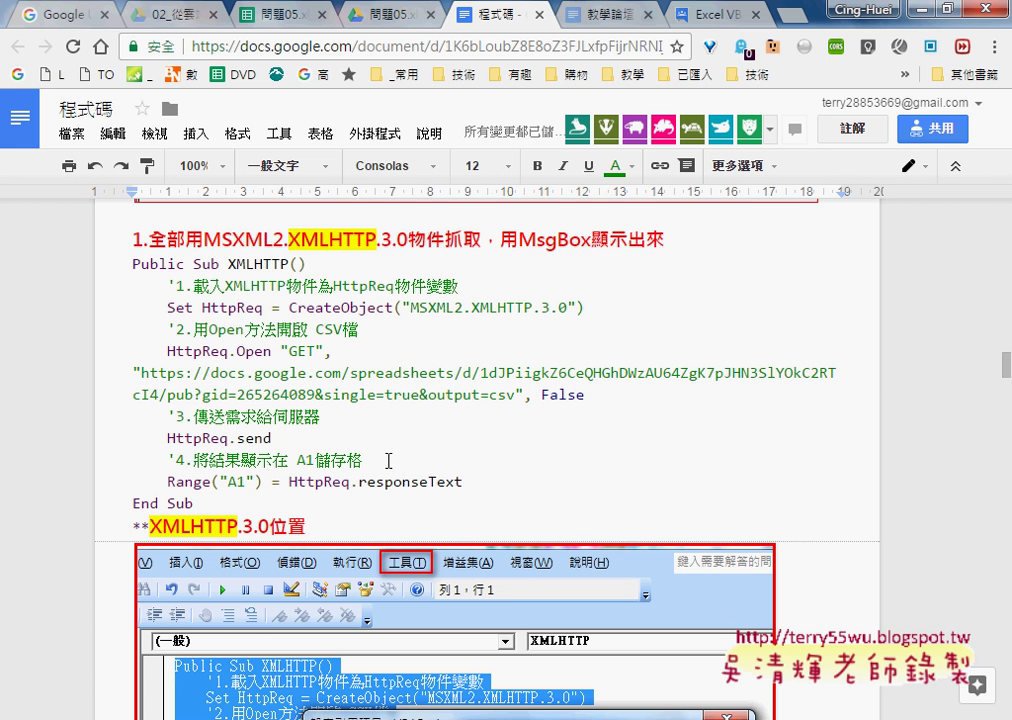
scroll(760, 505, down, 1)
- Scroll past the References screenshot and highlight XMLHTTP in the Object Browser section heading
scroll(795, 508, down, 1)
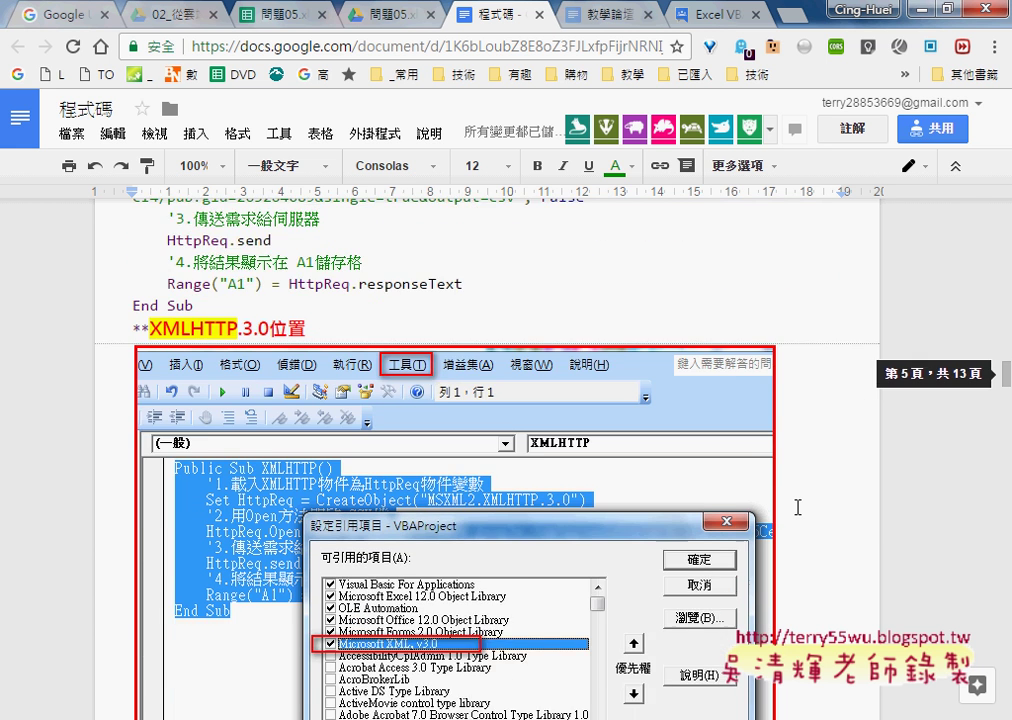
scroll(797, 507, down, 1)
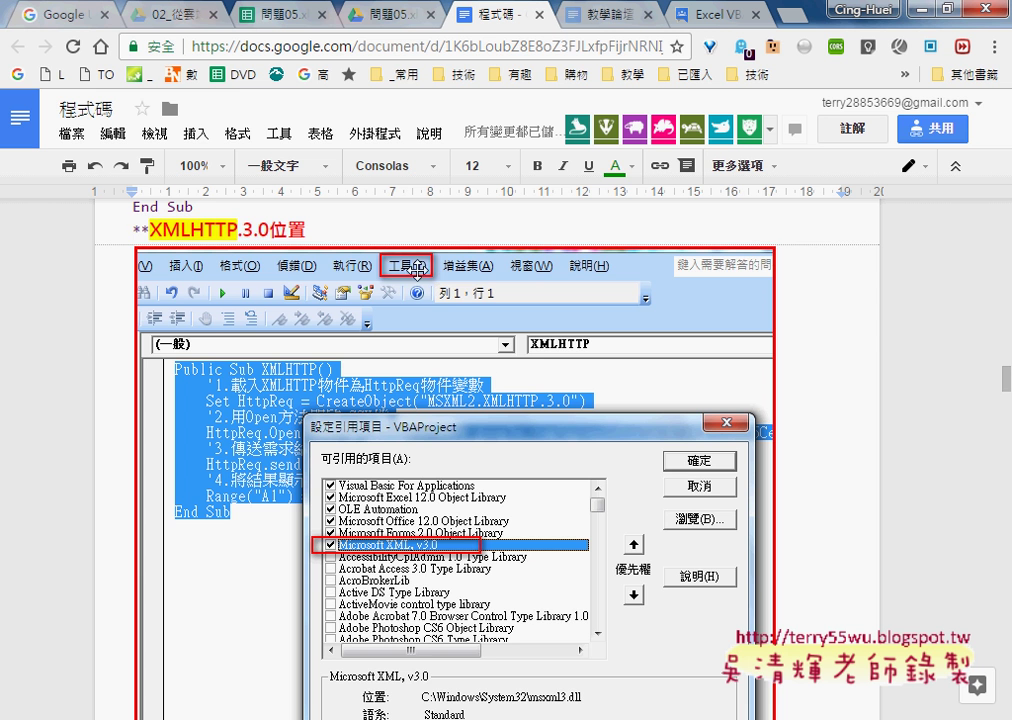
scroll(310, 352, down, 1)
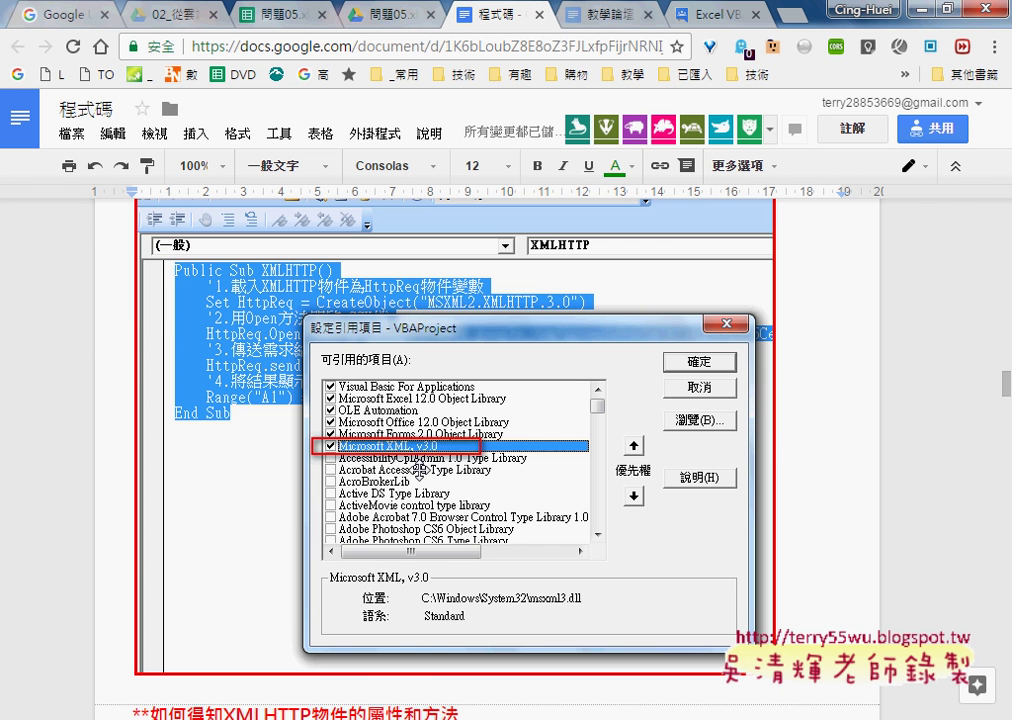
scroll(418, 470, down, 1)
scroll(418, 470, down, 2)
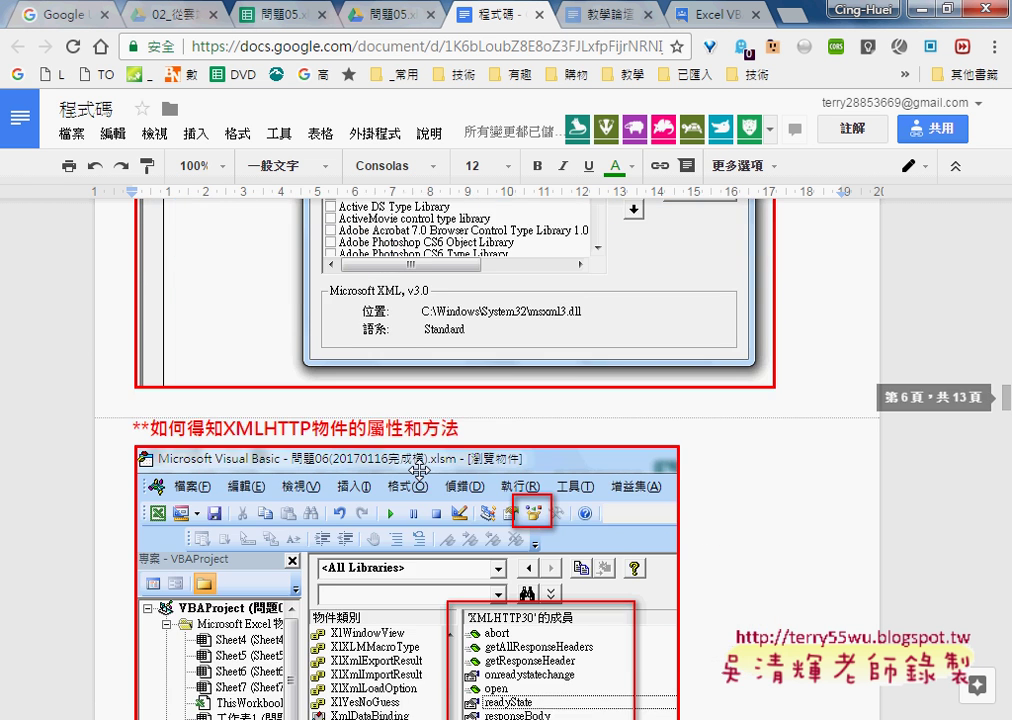
scroll(420, 468, down, 2)
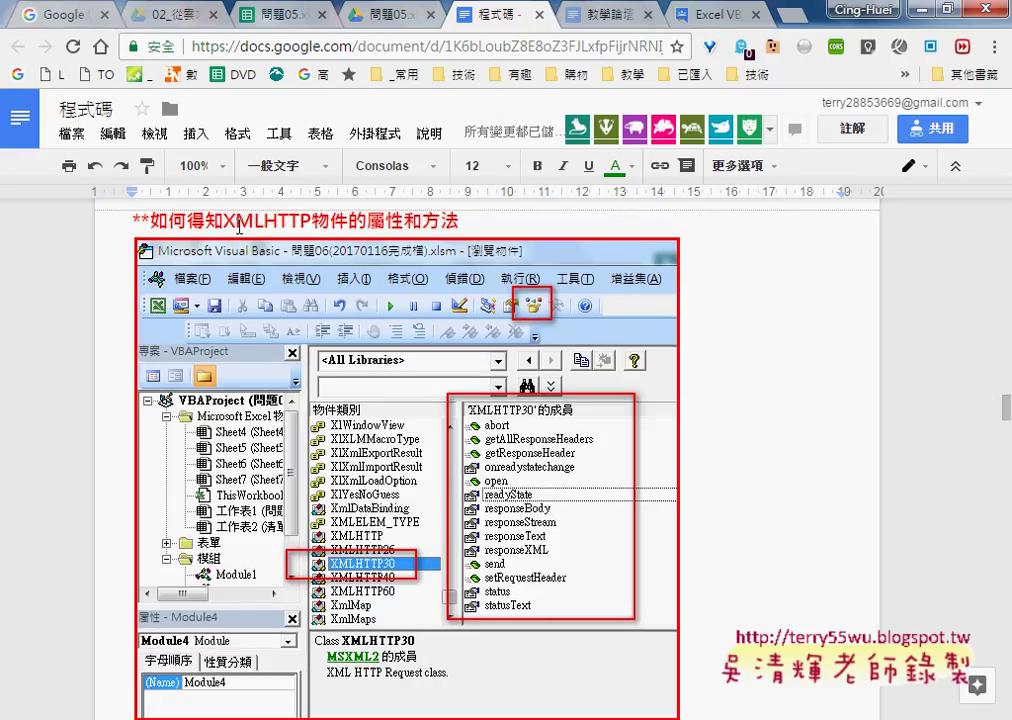
drag(222, 221, 373, 222)
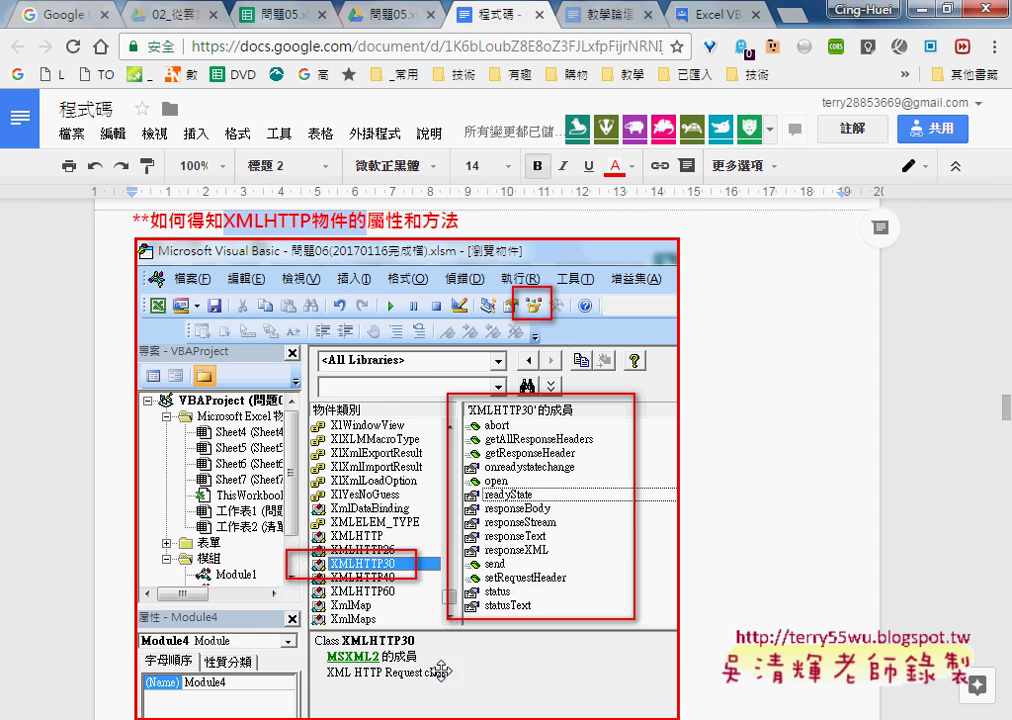
- Scroll to section 2.下載到A欄, then bring the Excel workbook 問題06 to the front
scroll(734, 474, down, 3)
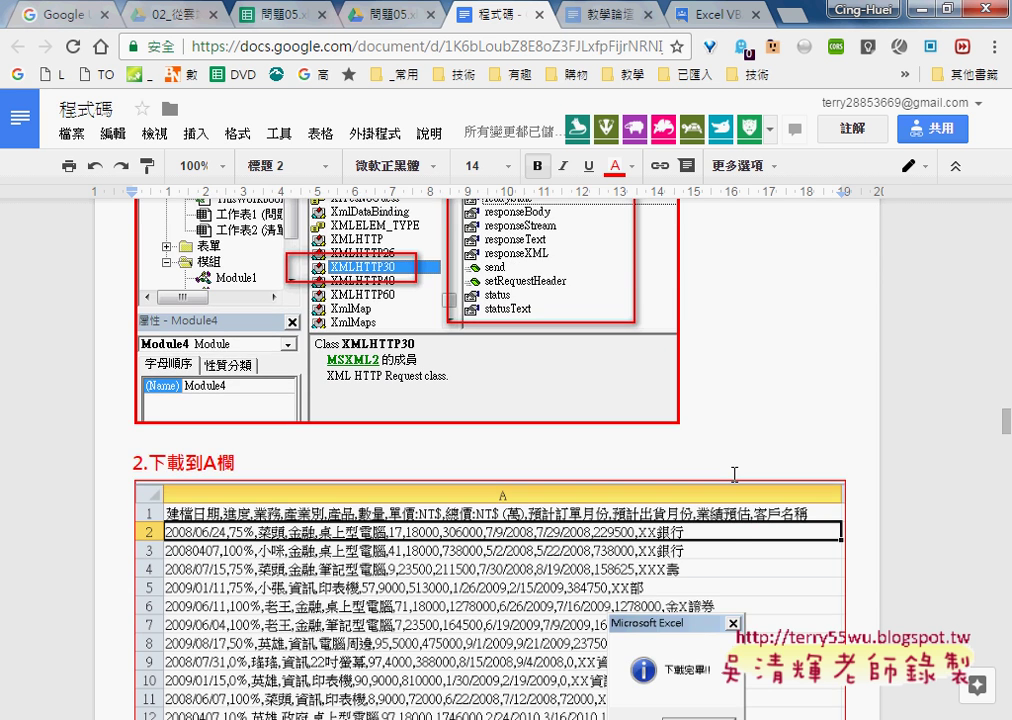
scroll(734, 474, down, 2)
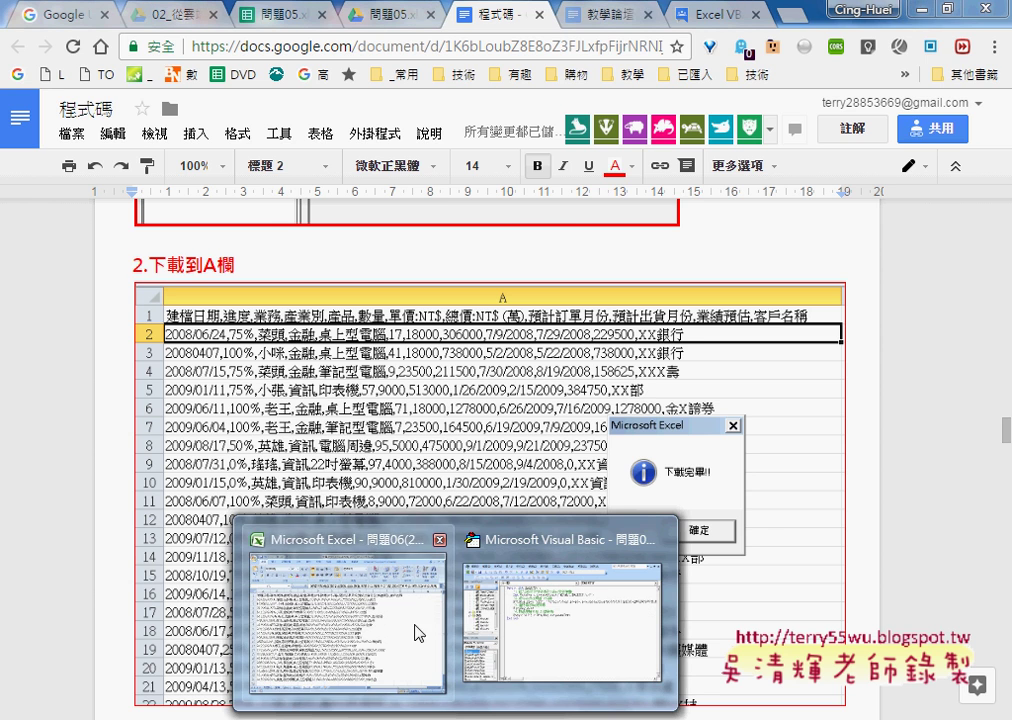
click(375, 600)
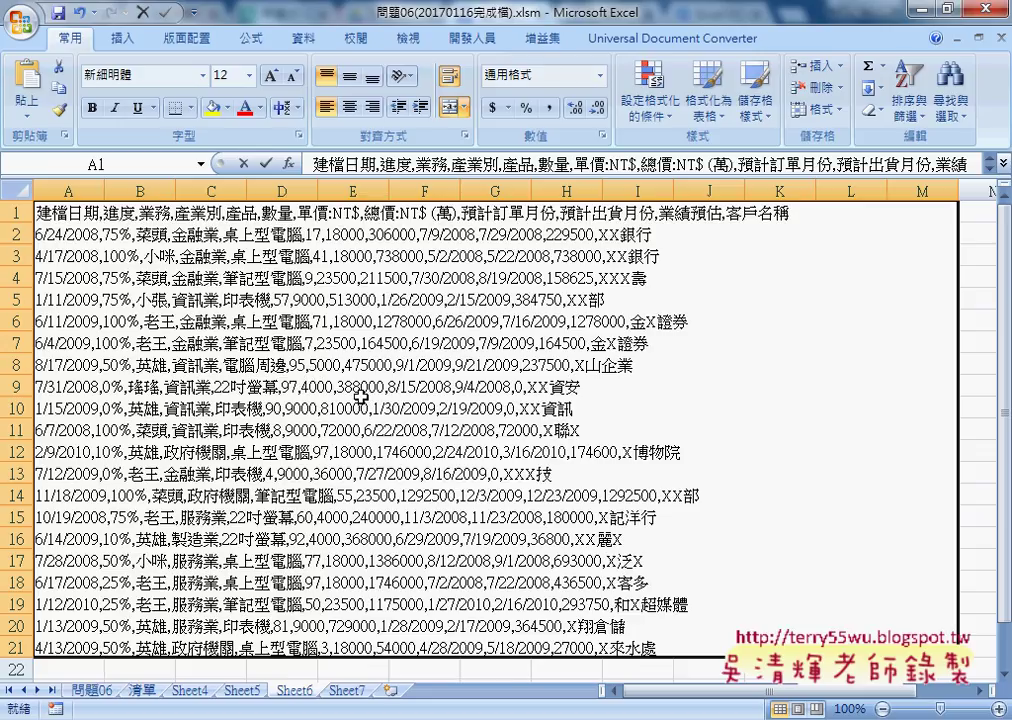
- Copy the comma-separated sales records in A1:A21 and switch to Word
double_click(350, 406)
click(376, 409)
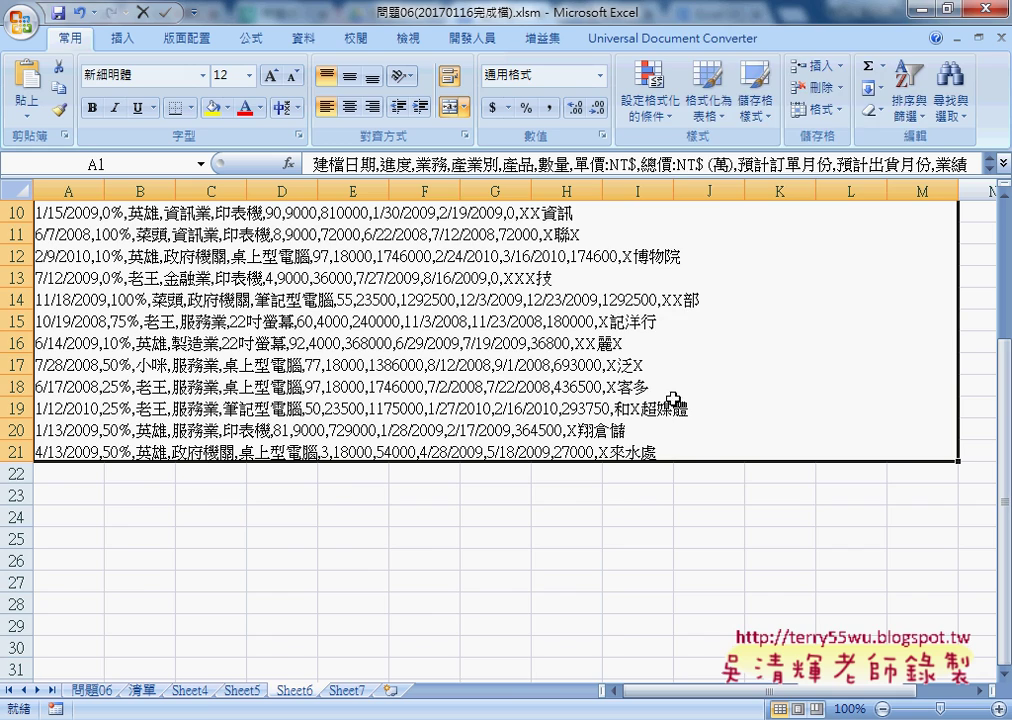
right_click(660, 394)
click(733, 87)
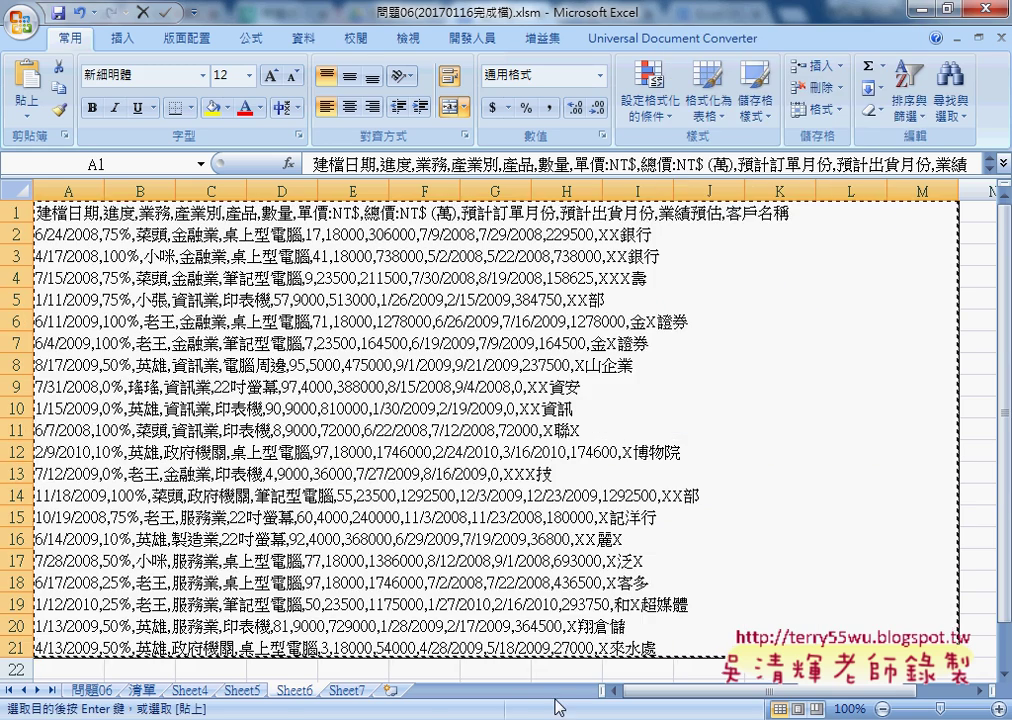
key(alt+Tab)
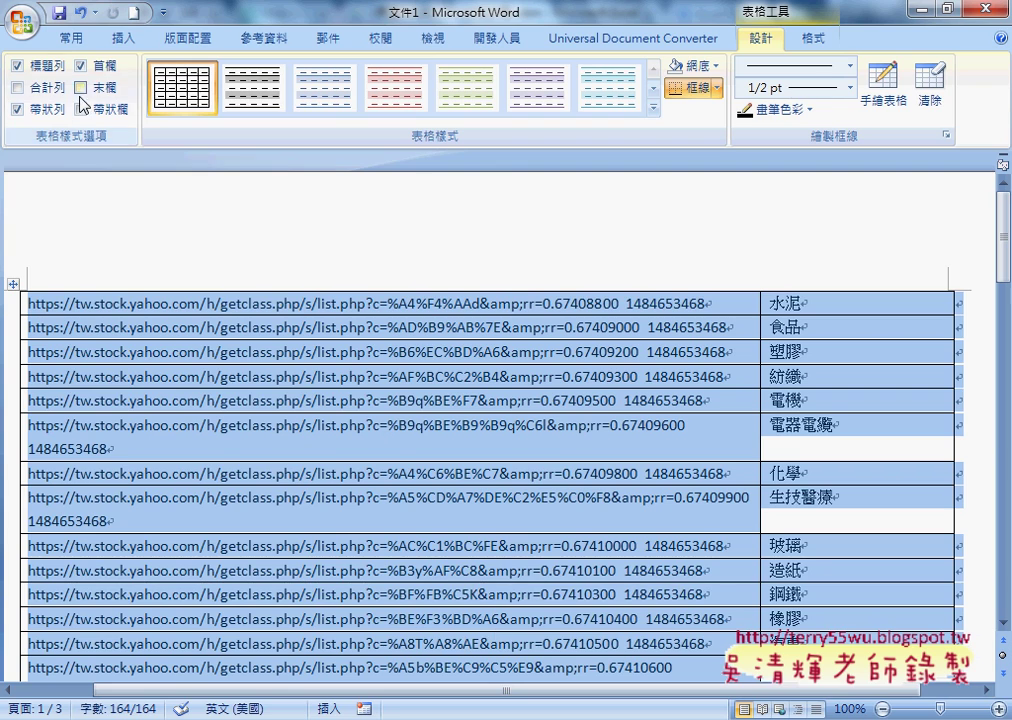
- Create a new blank Word document (文件2)
click(22, 20)
click(55, 66)
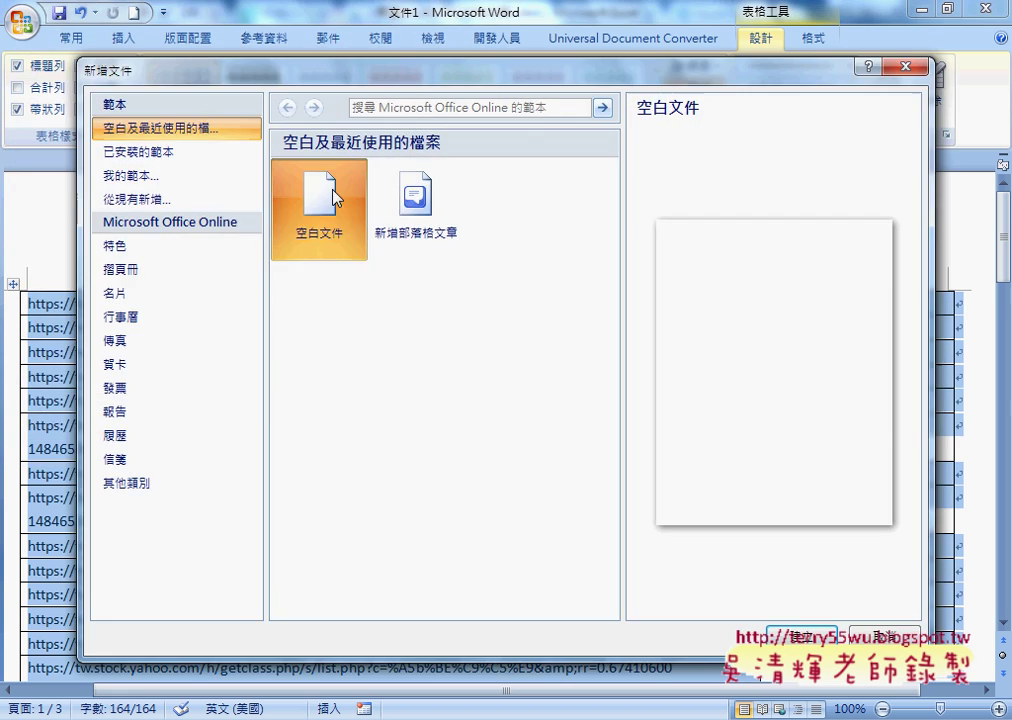
double_click(310, 195)
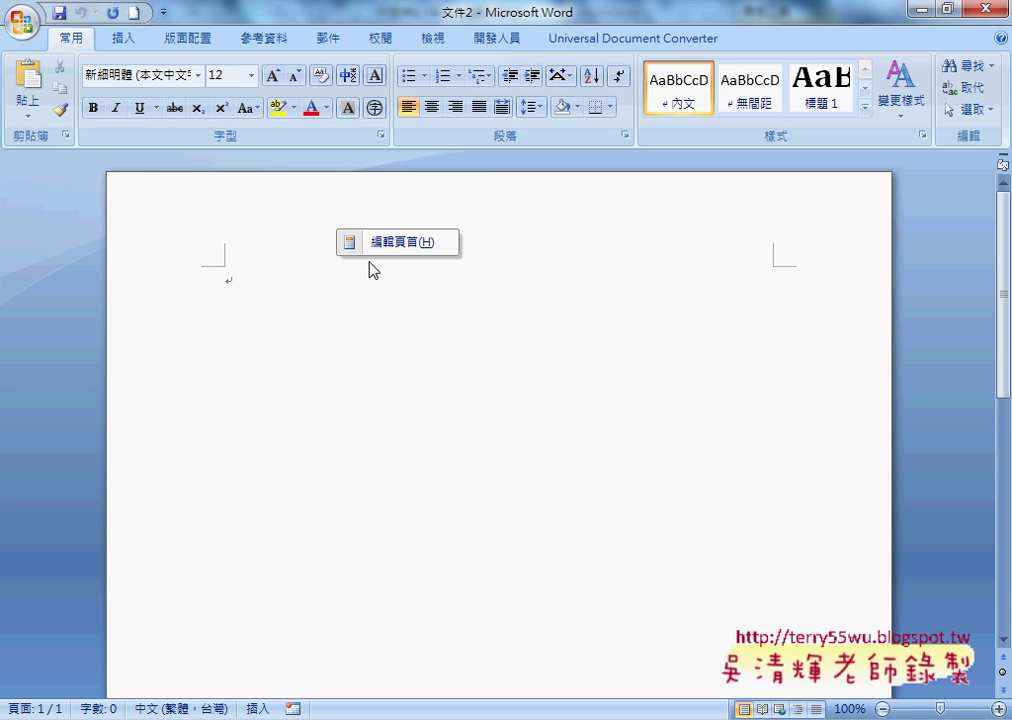
- Paste the copied sales records into 文件2 and select the whole pasted table
right_click(226, 271)
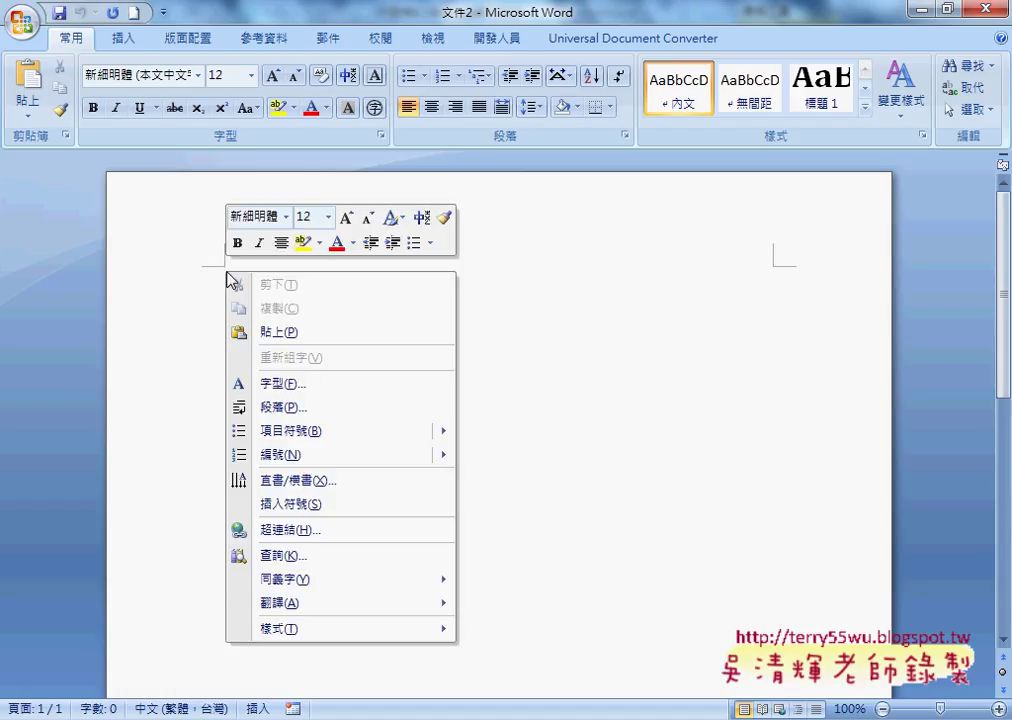
click(273, 331)
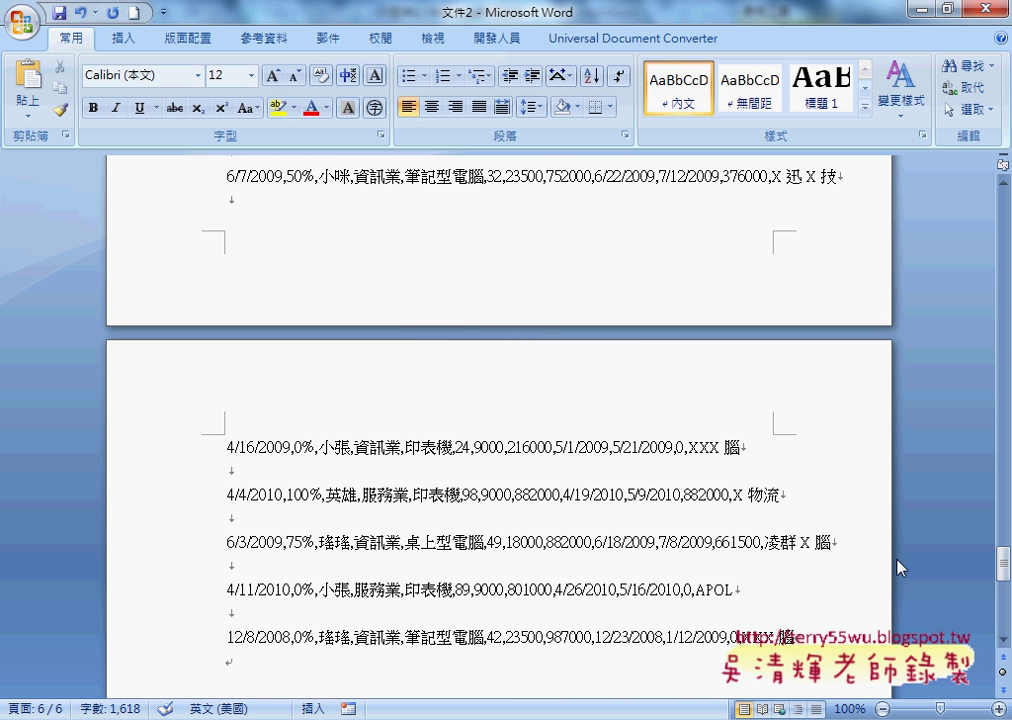
drag(1002, 565, 988, 188)
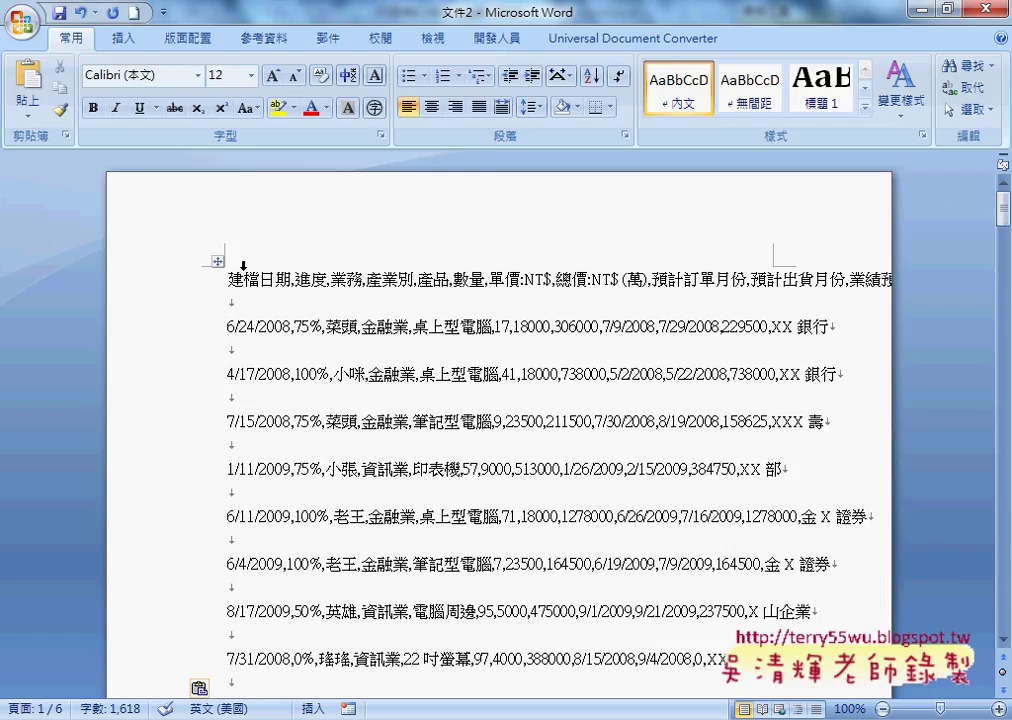
click(217, 261)
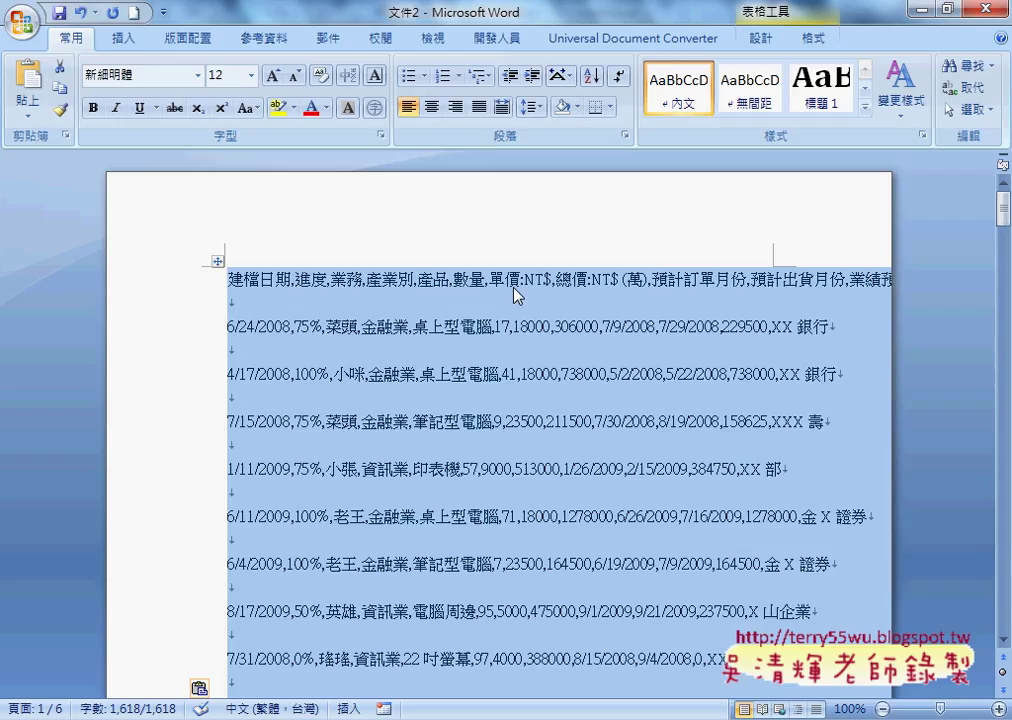
- Deselect the table and select the empty paragraph beneath the 建檔日期 header line
click(317, 308)
click(220, 300)
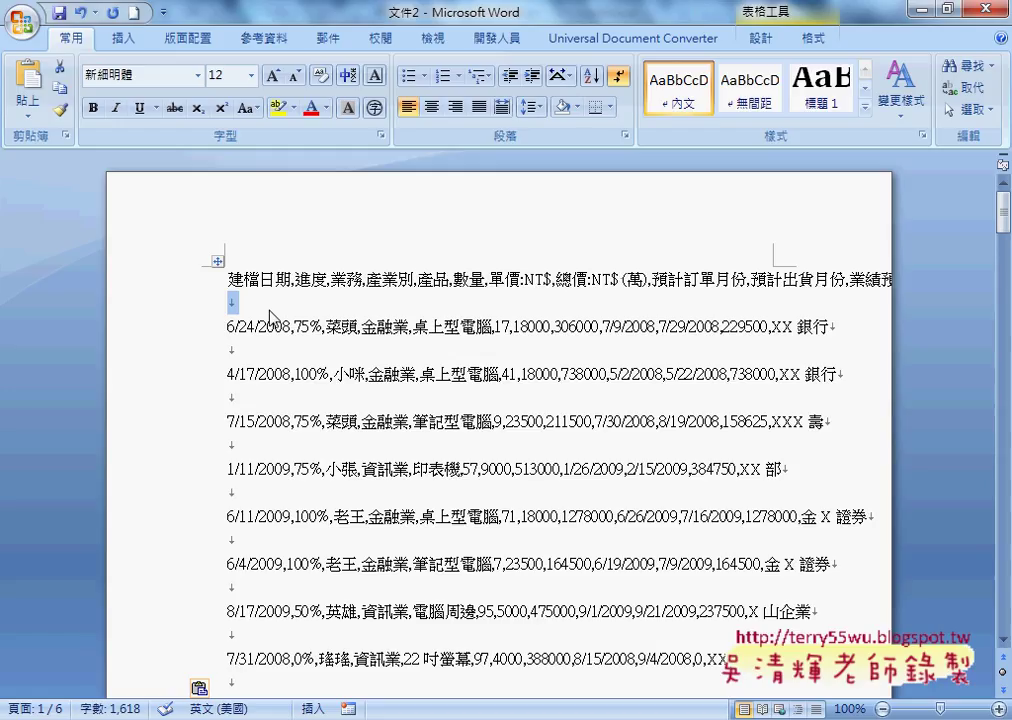
- Set Find and Replace to find manual line breaks and replace them with paragraph marks
key(ctrl+h)
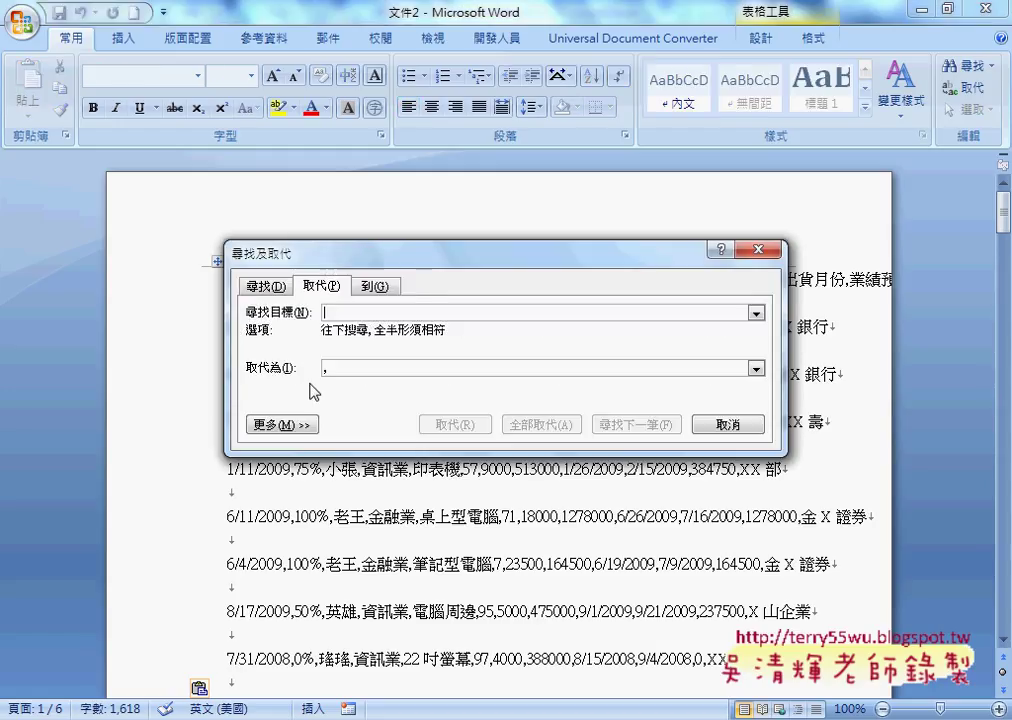
click(321, 368)
drag(463, 255, 682, 249)
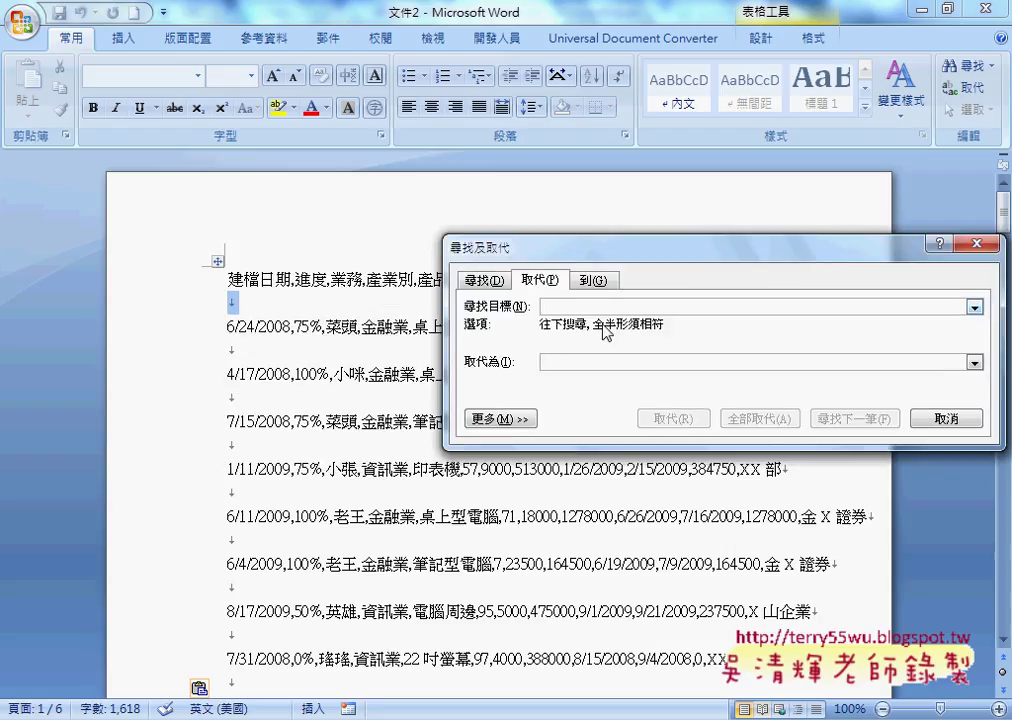
click(500, 418)
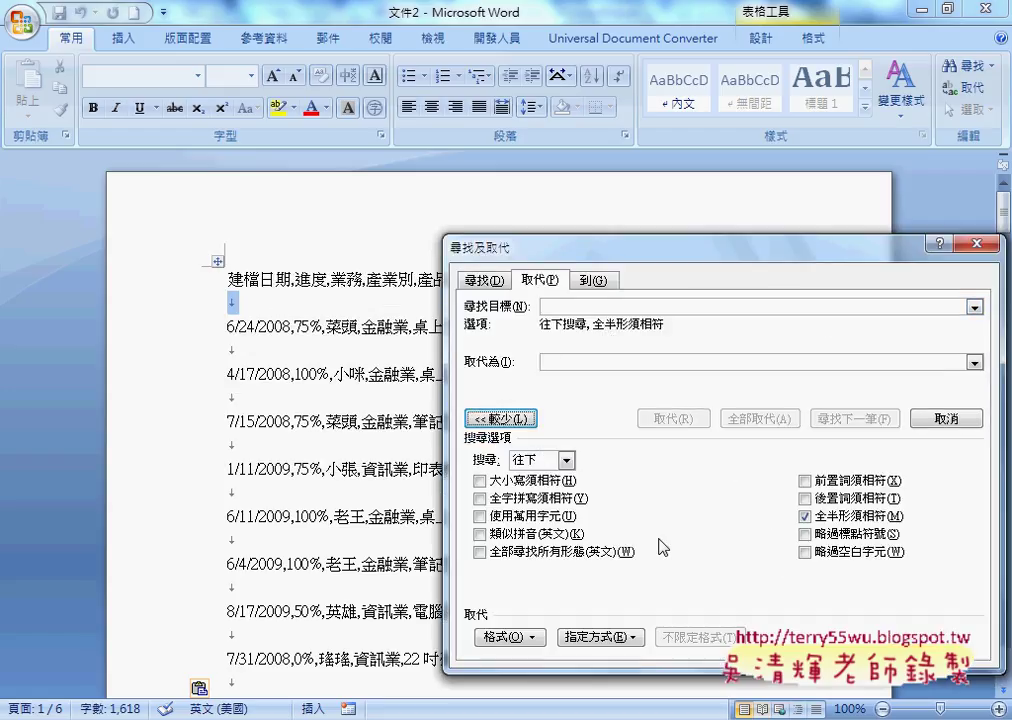
click(604, 637)
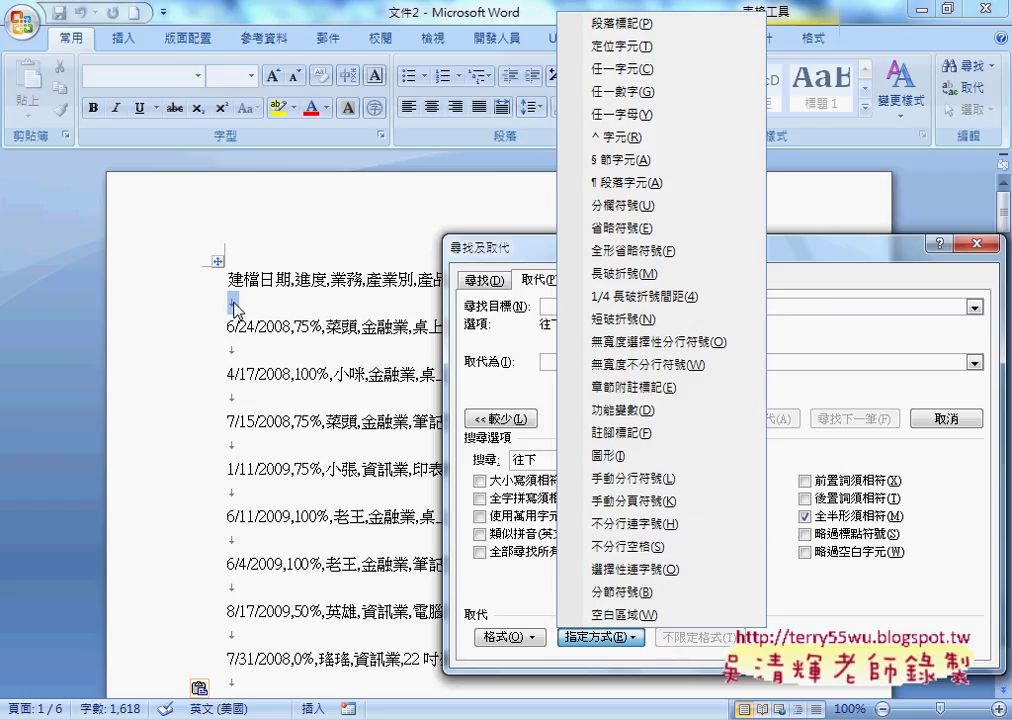
click(666, 484)
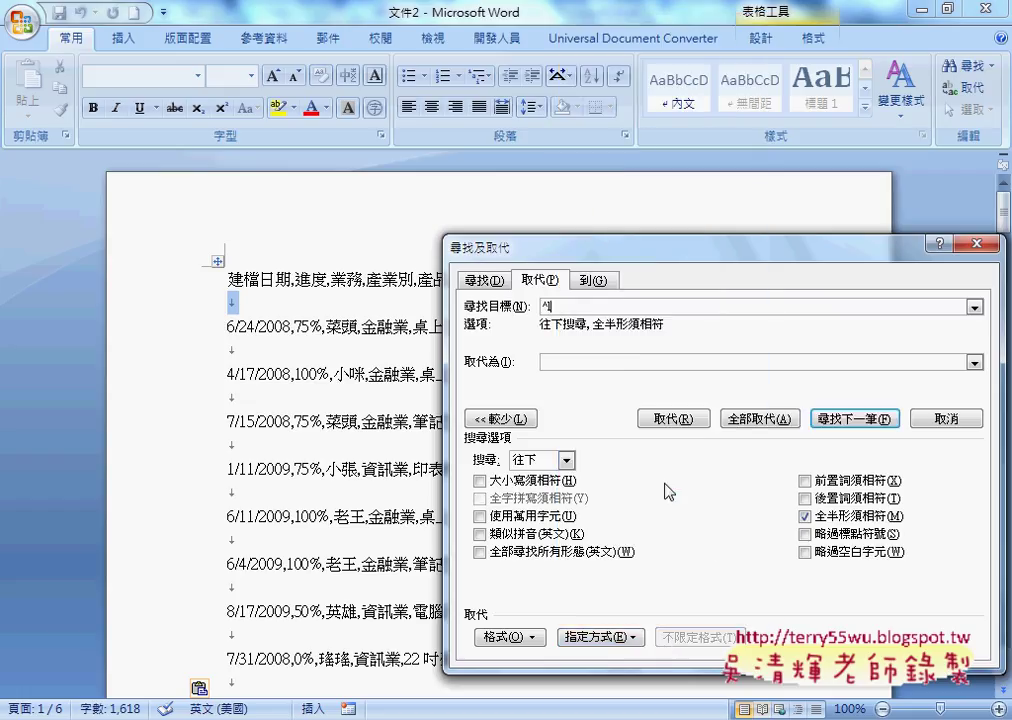
click(556, 362)
click(620, 637)
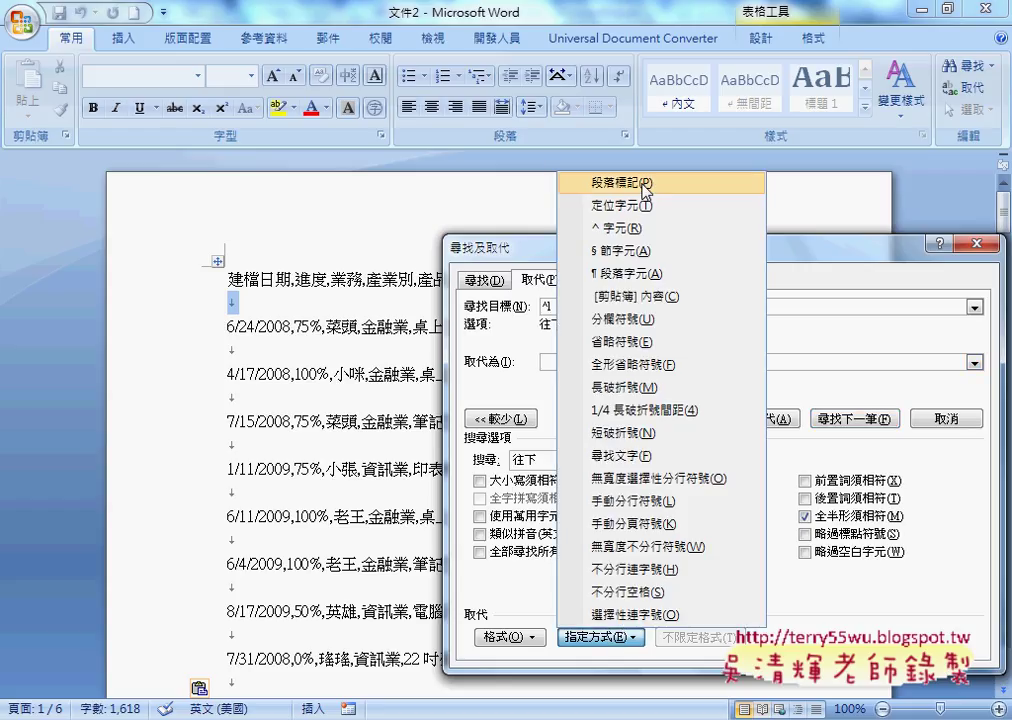
click(645, 183)
- Replace all 198 manual line breaks with paragraph marks, then select the whole document
drag(520, 247, 312, 373)
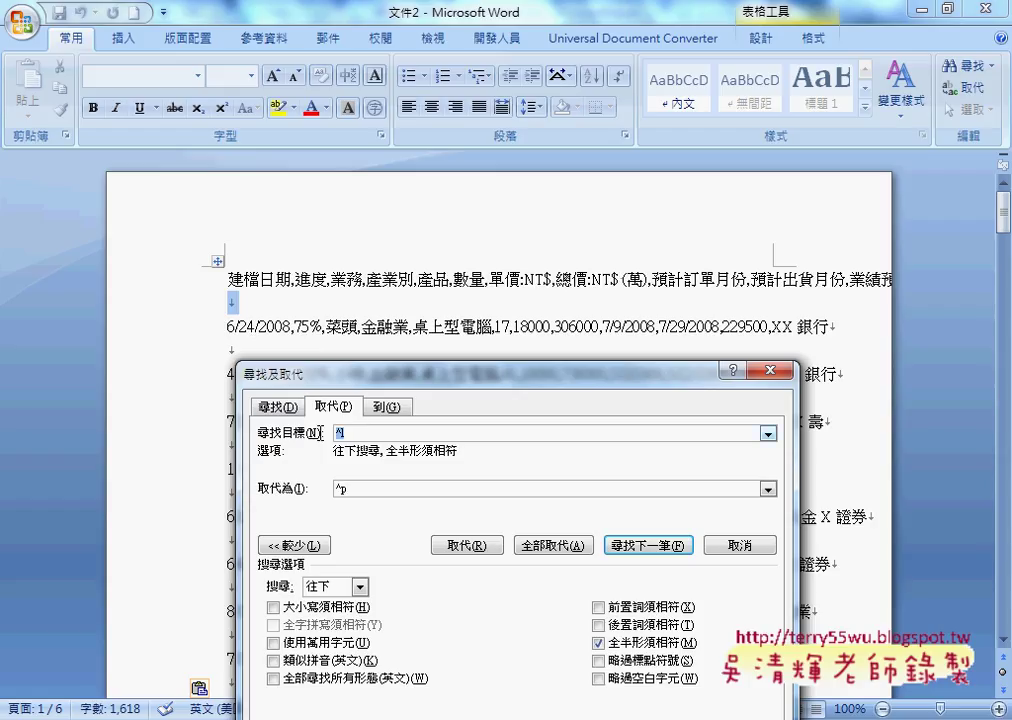
key(shift+Tab)
click(571, 546)
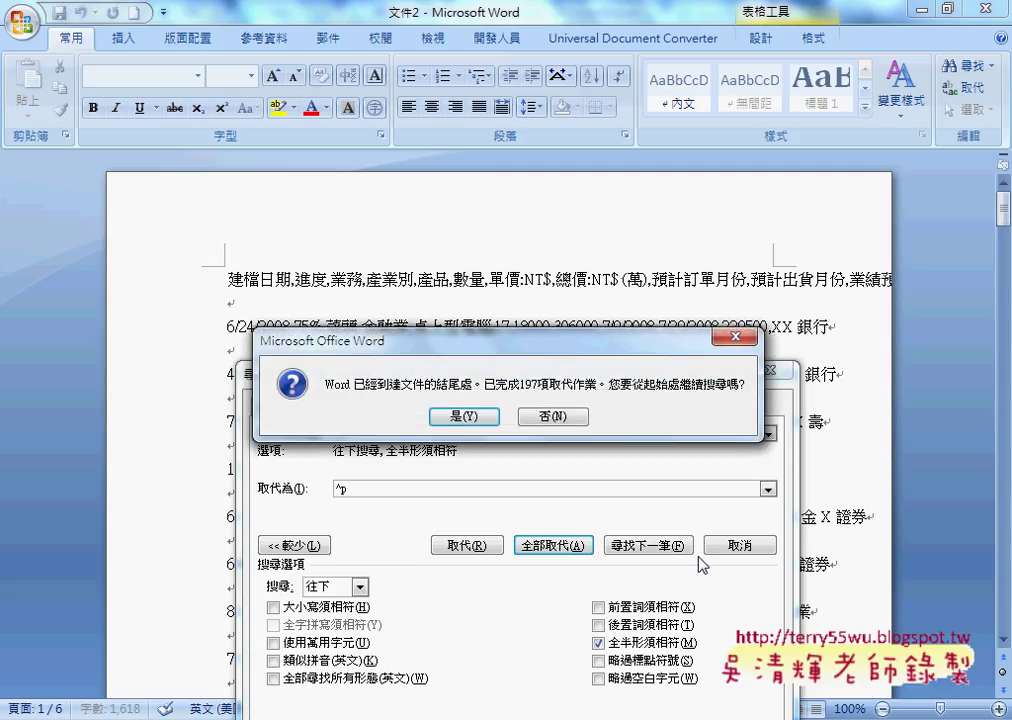
click(463, 417)
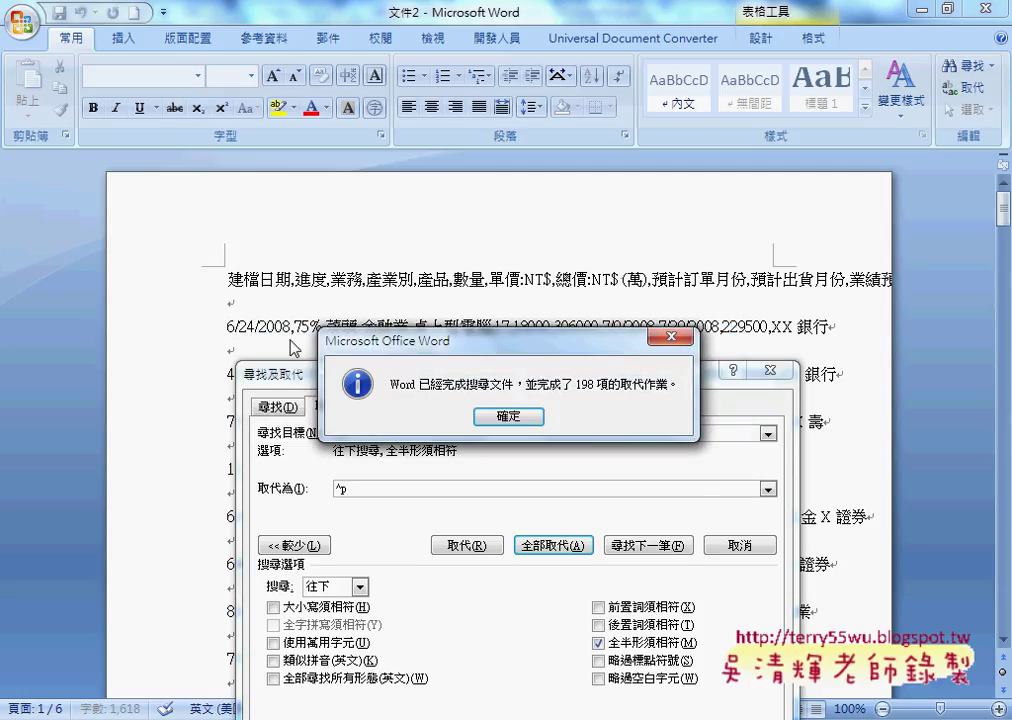
click(508, 418)
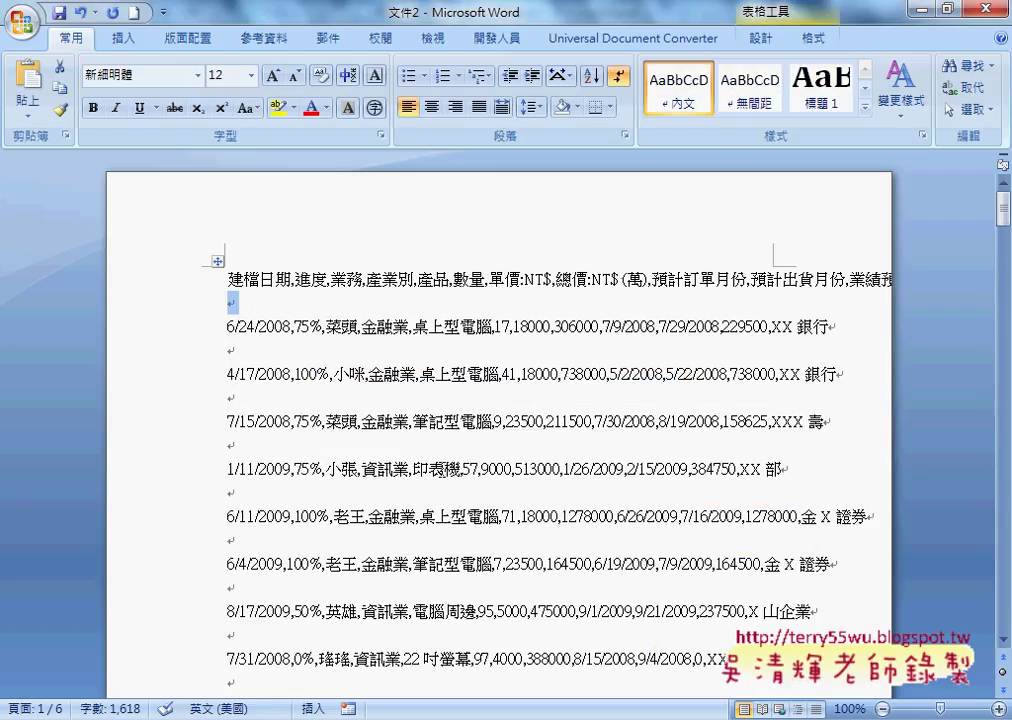
key(ctrl+a)
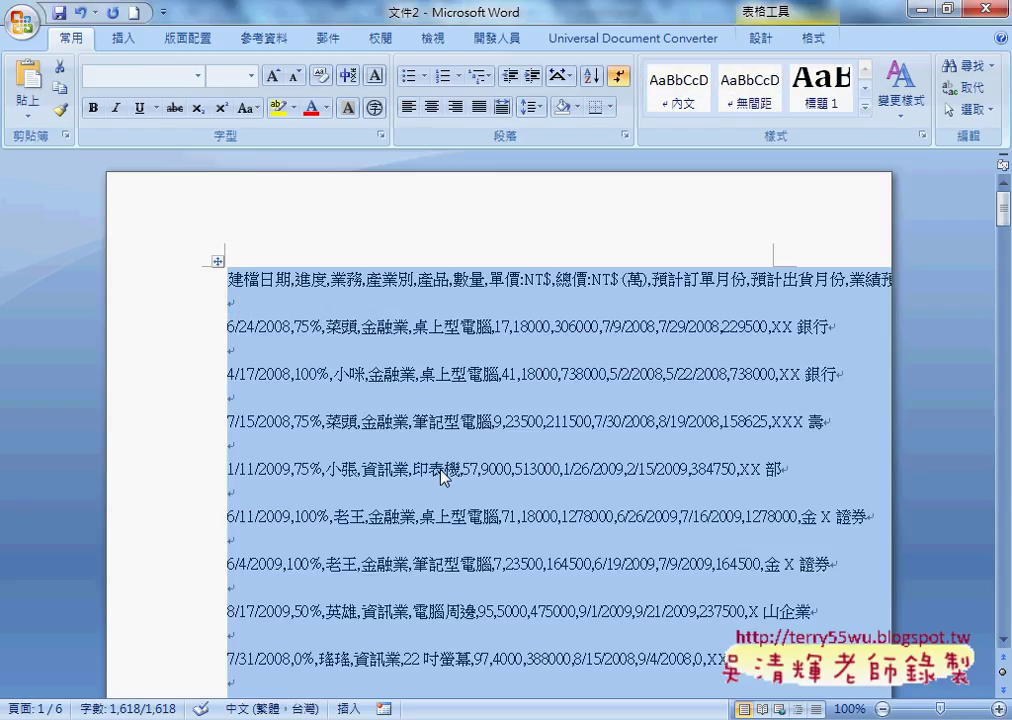
click(124, 40)
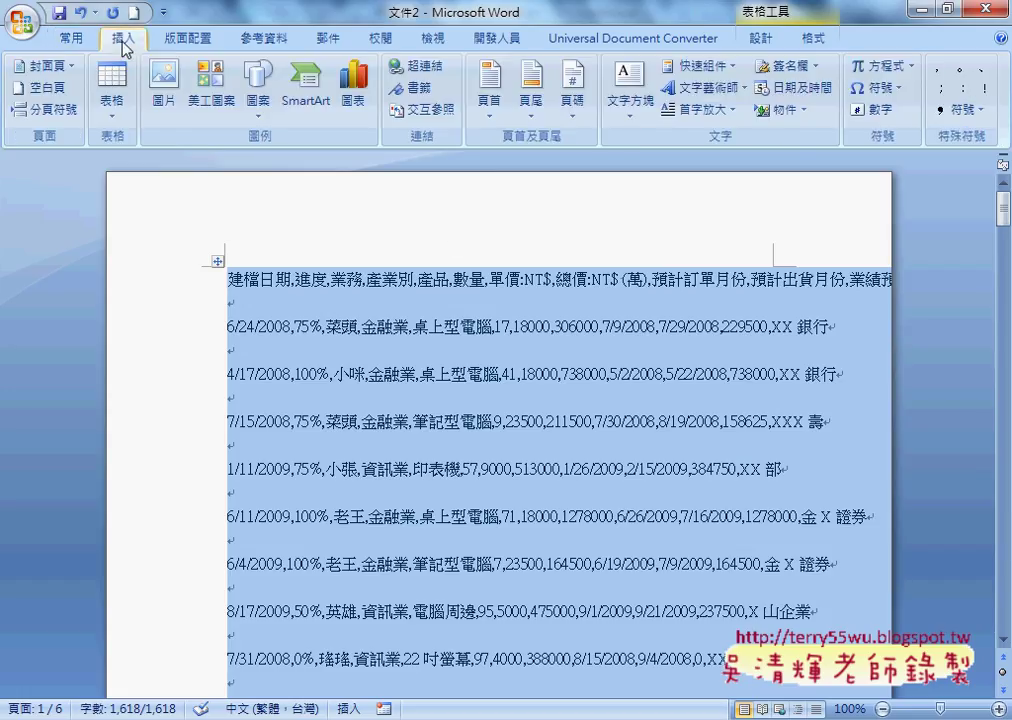
click(113, 104)
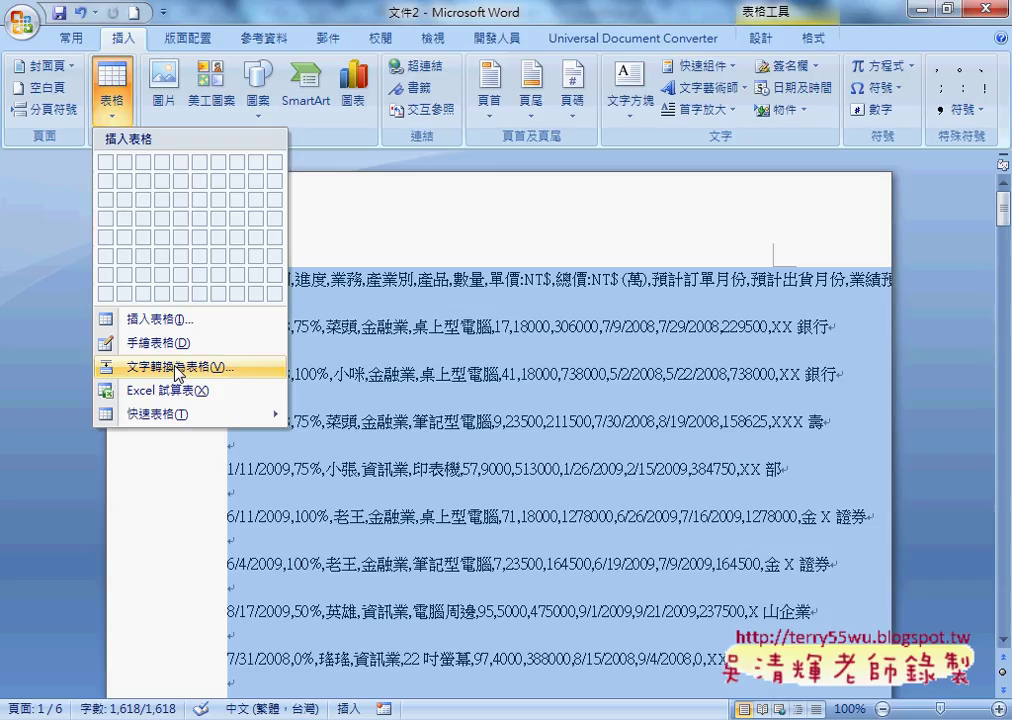
click(177, 370)
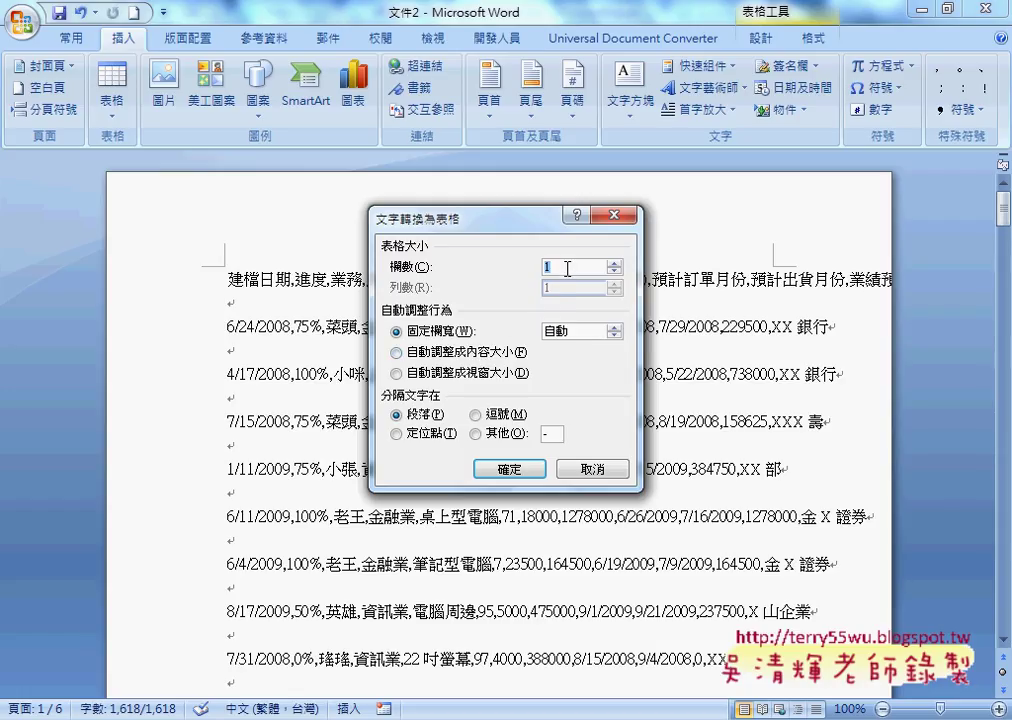
click(502, 418)
click(548, 267)
click(520, 468)
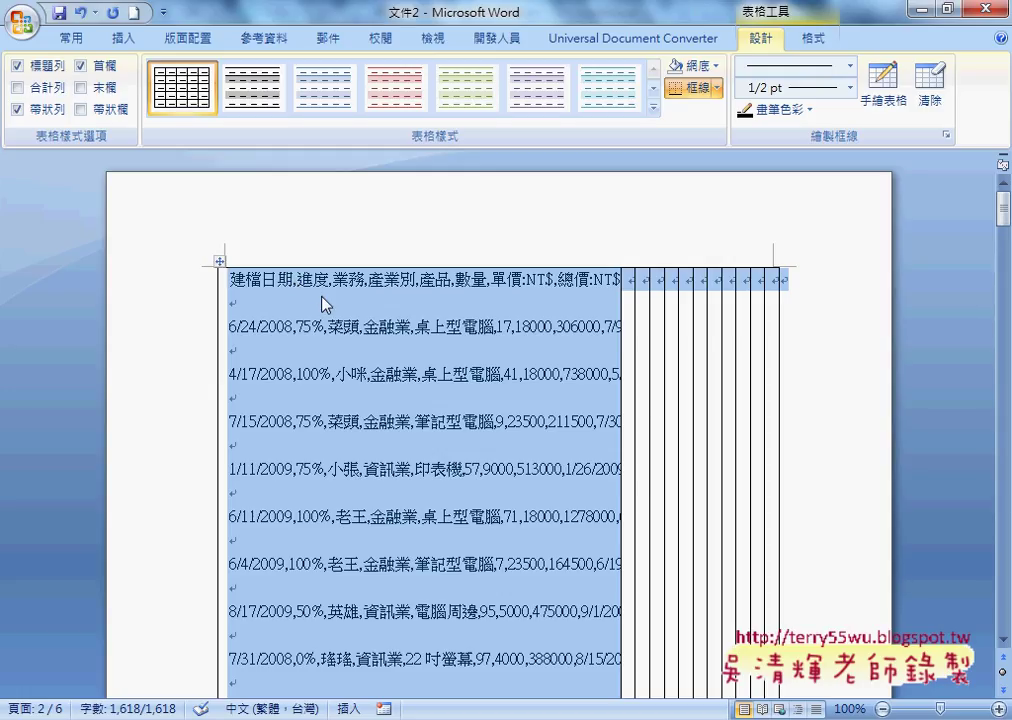
key(ctrl+z)
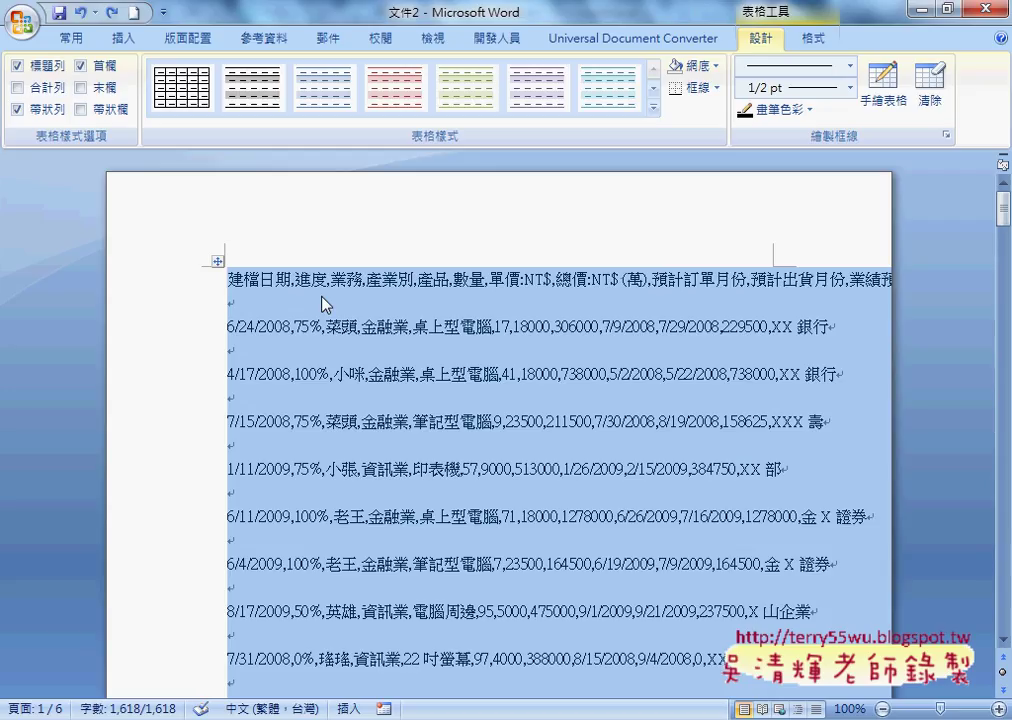
- In Find and Replace, set the search text to ^p^p and the replacement to ^p
click(328, 307)
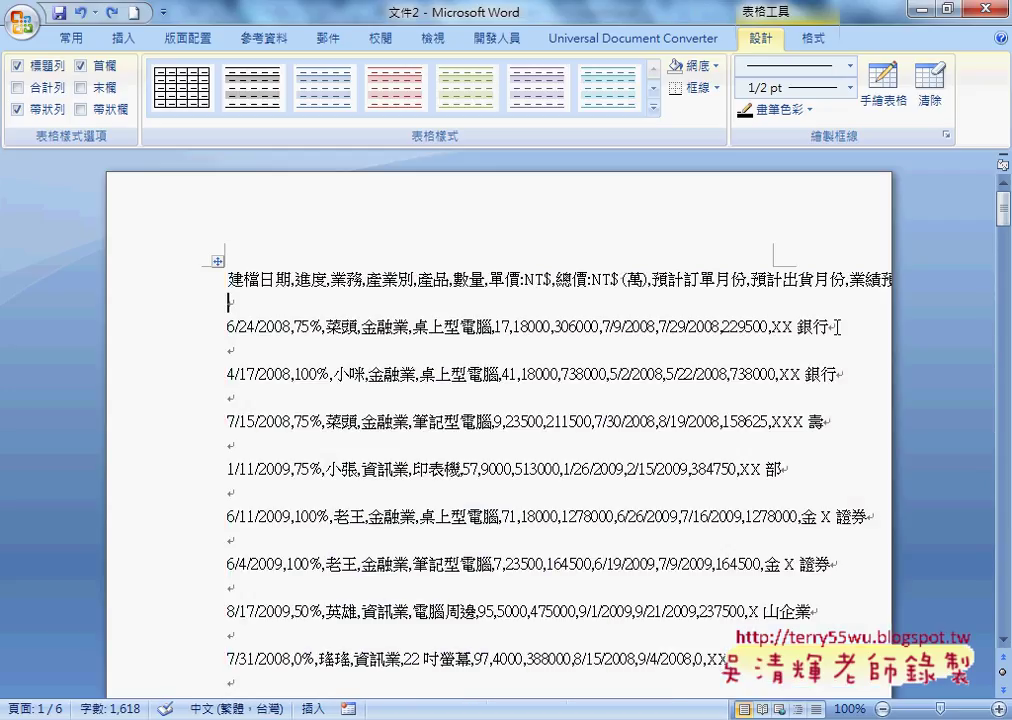
drag(836, 326, 789, 350)
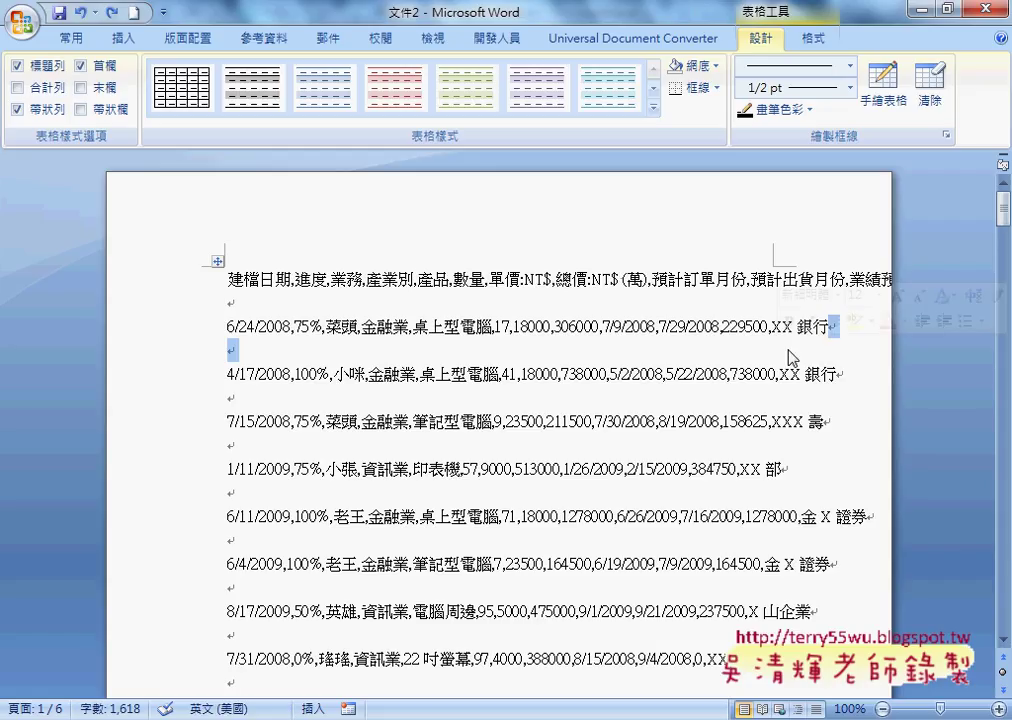
key(ctrl+h)
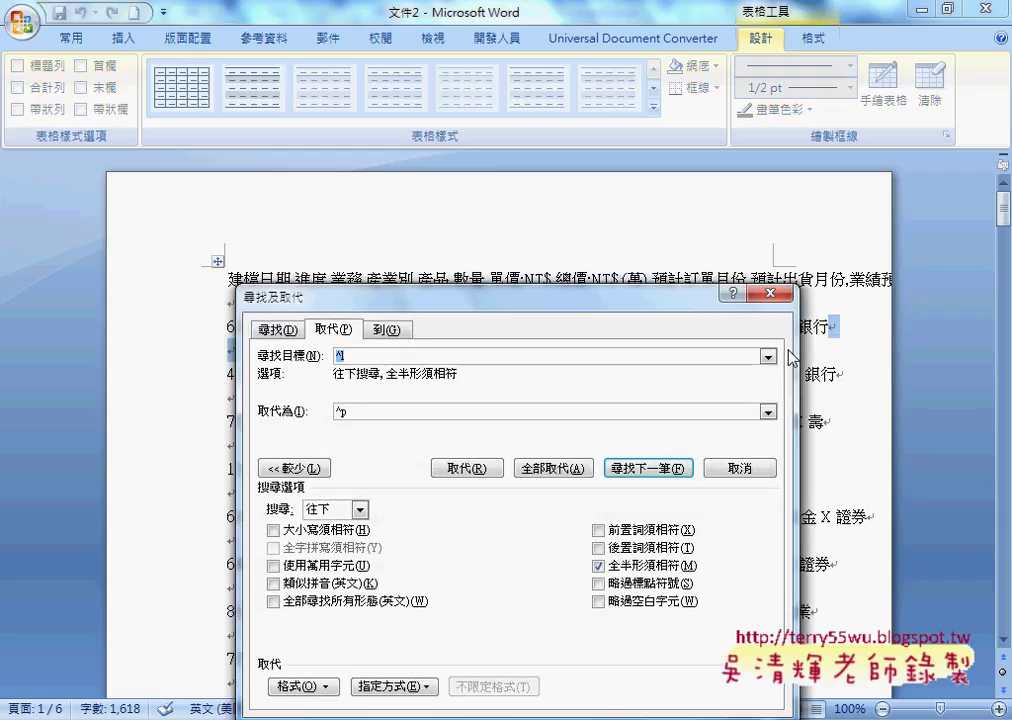
double_click(338, 411)
right_click(356, 418)
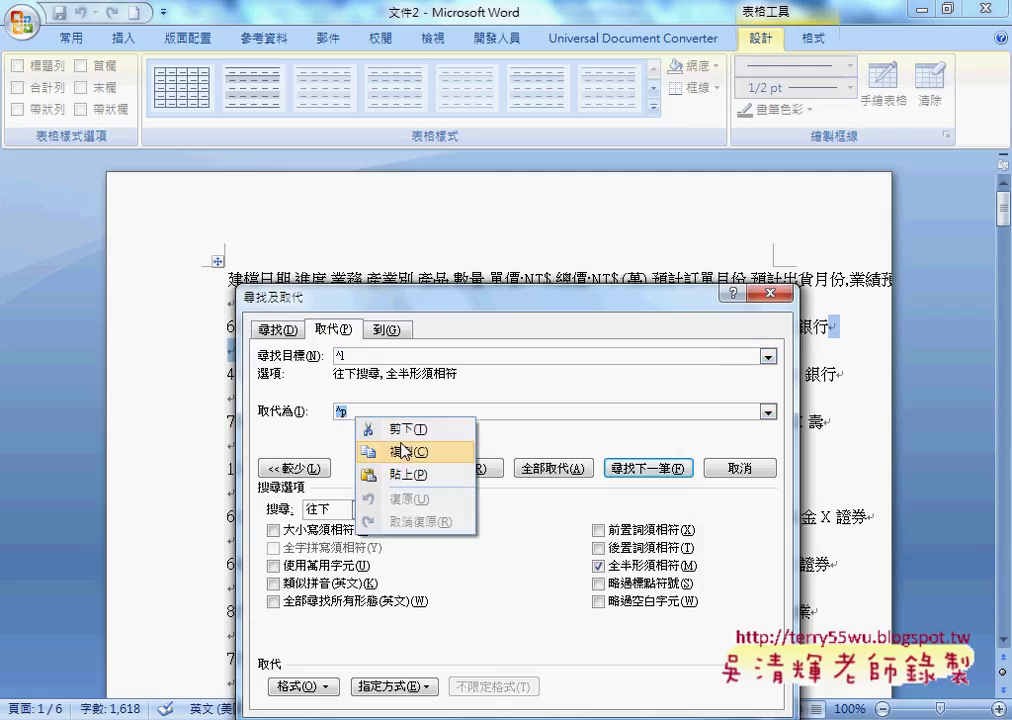
click(414, 438)
double_click(340, 356)
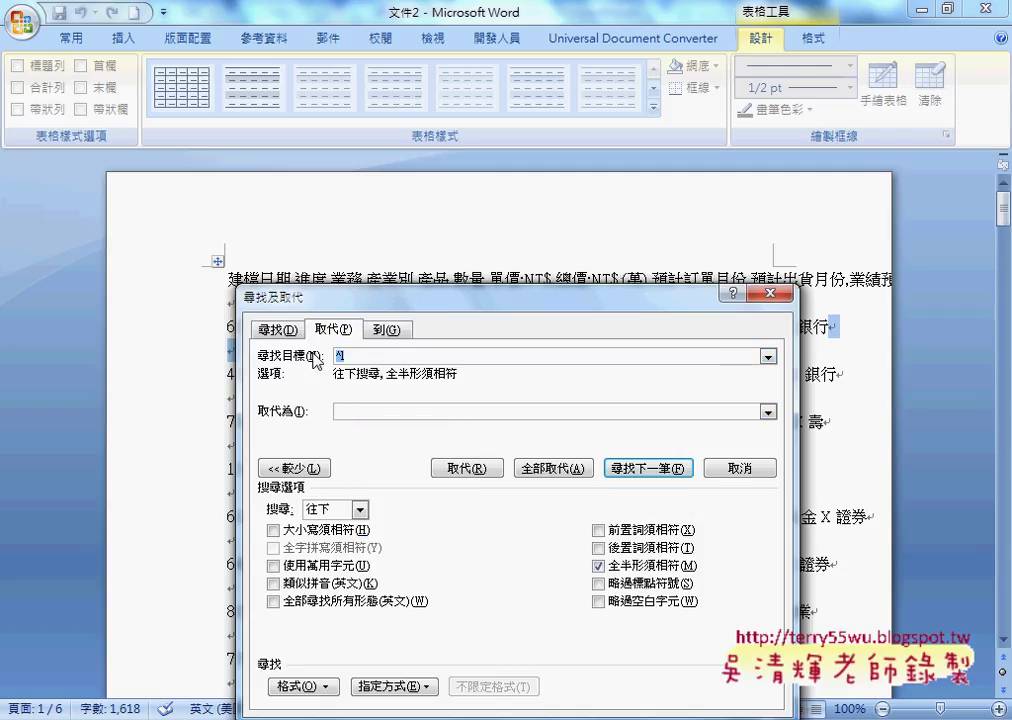
right_click(368, 360)
click(400, 418)
right_click(368, 357)
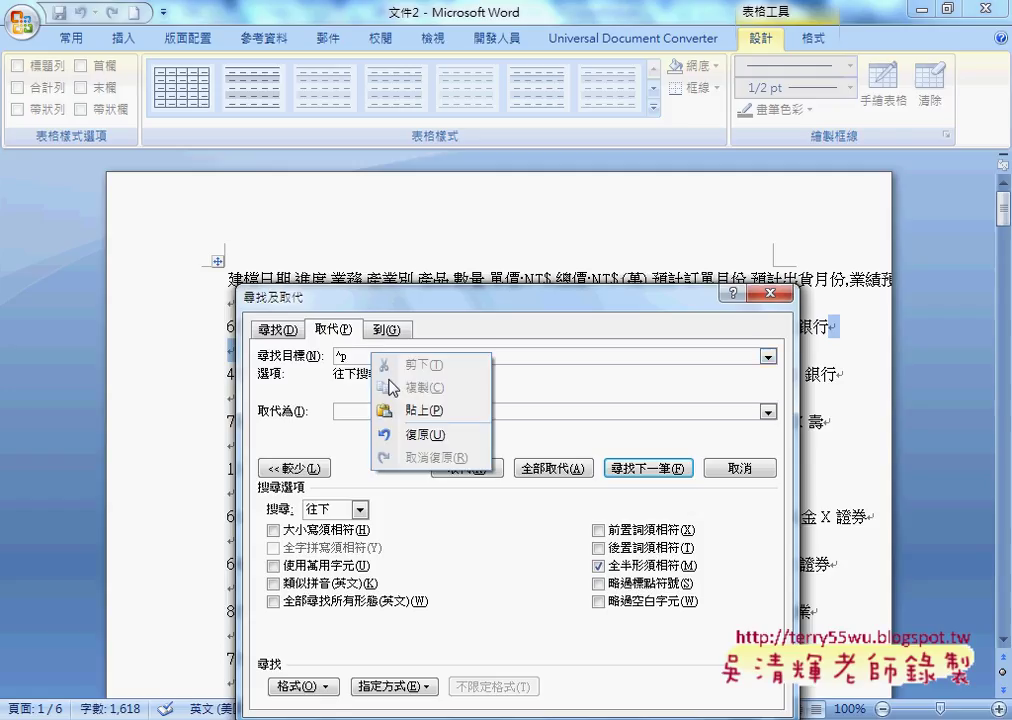
click(382, 411)
right_click(360, 410)
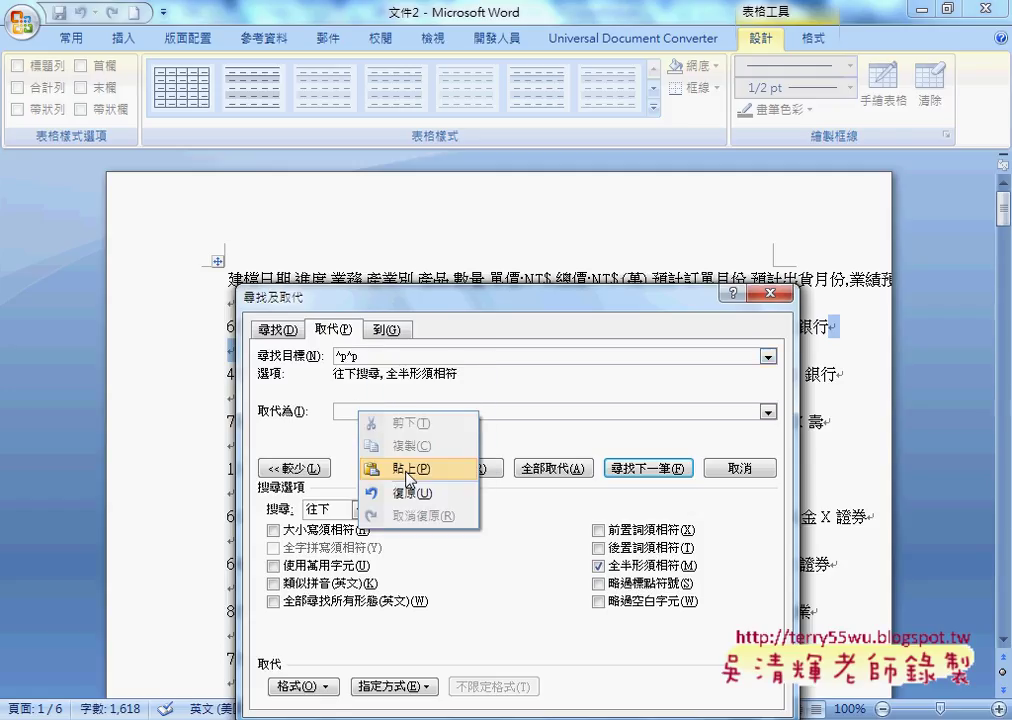
click(400, 468)
- Replace all double paragraph marks with single ones (99 replacements) and close the dialog
click(553, 468)
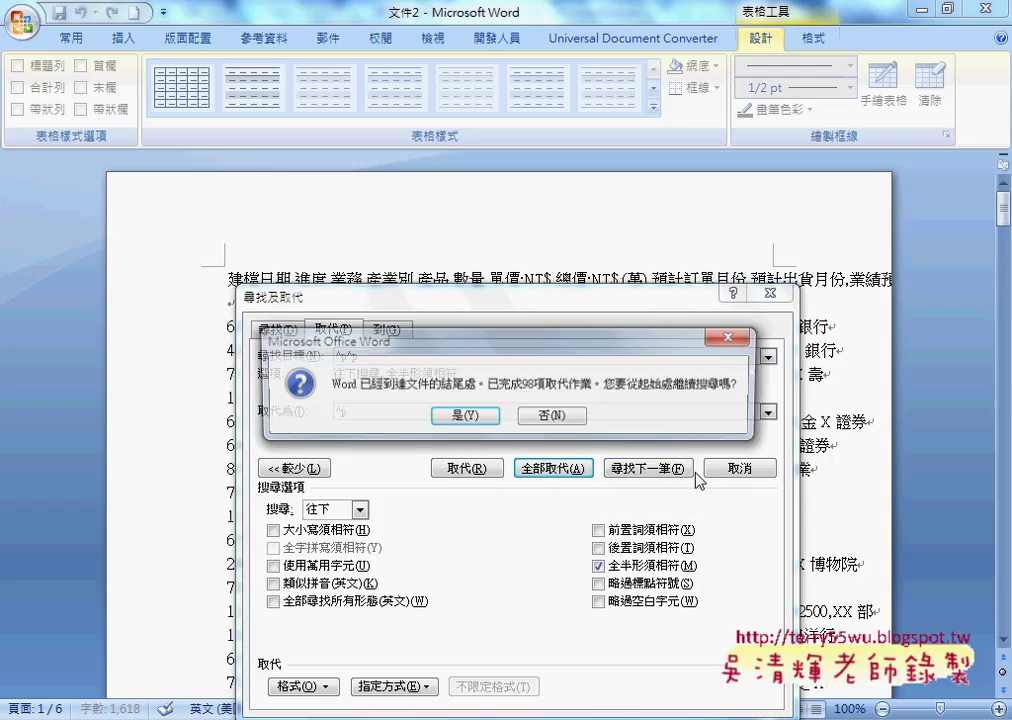
click(465, 414)
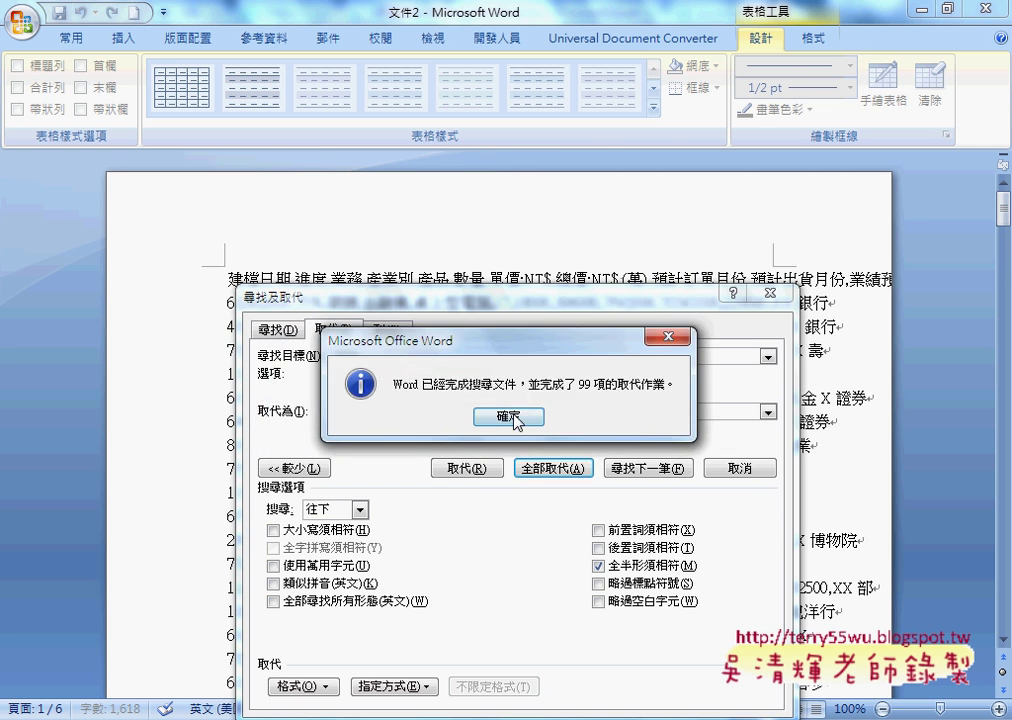
click(510, 415)
click(759, 467)
scroll(570, 410, up, 2)
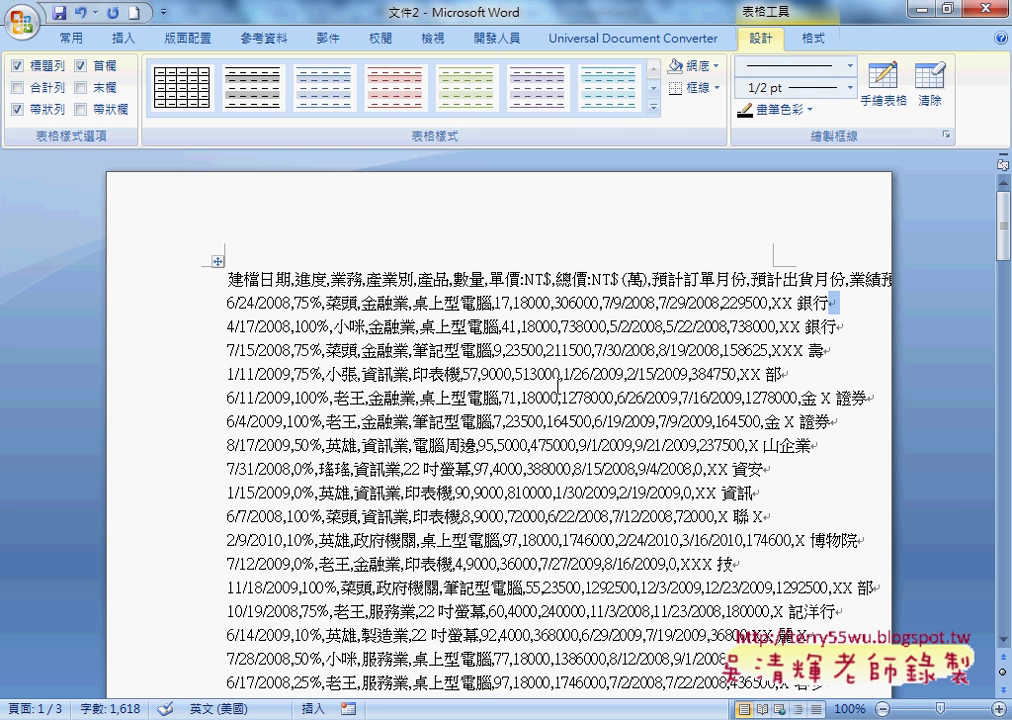
click(217, 261)
click(122, 38)
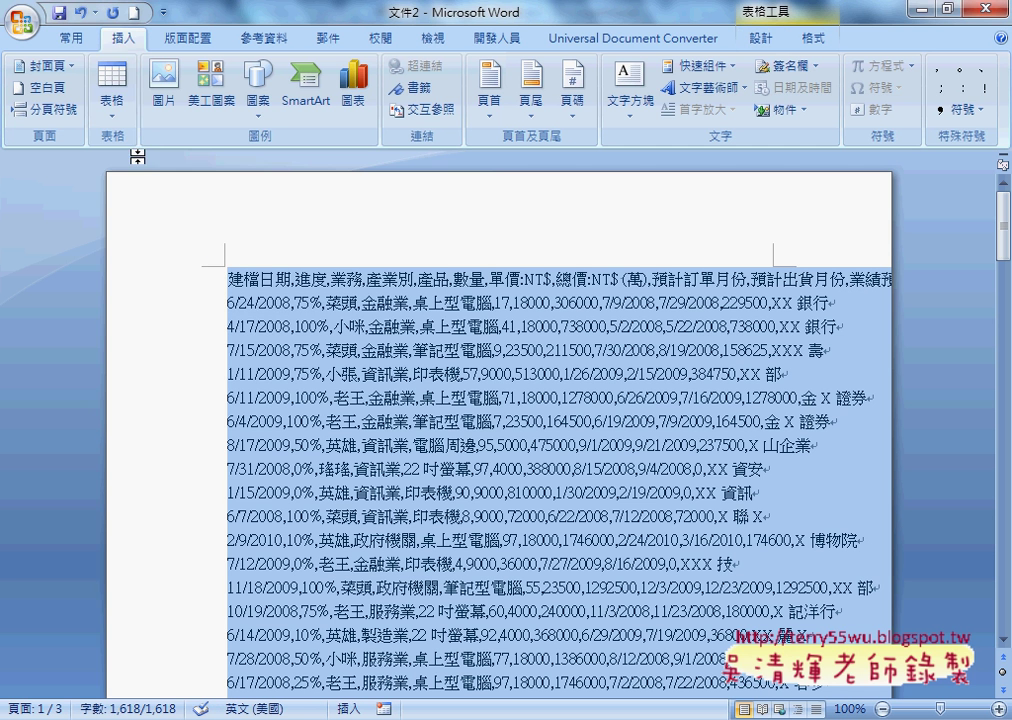
click(110, 90)
click(160, 366)
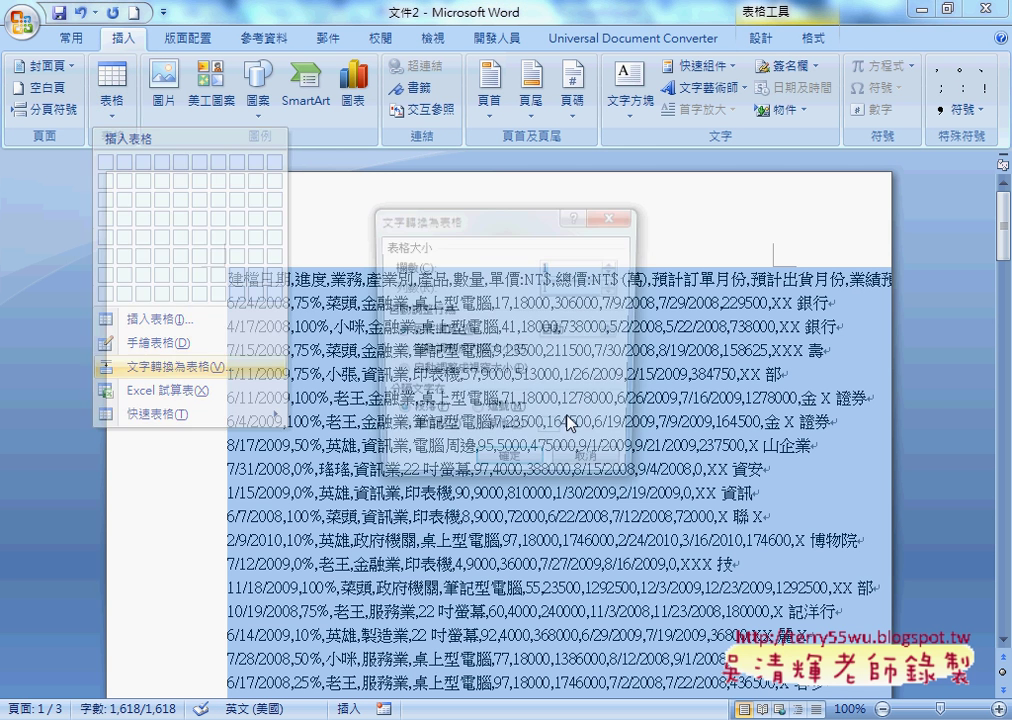
click(478, 414)
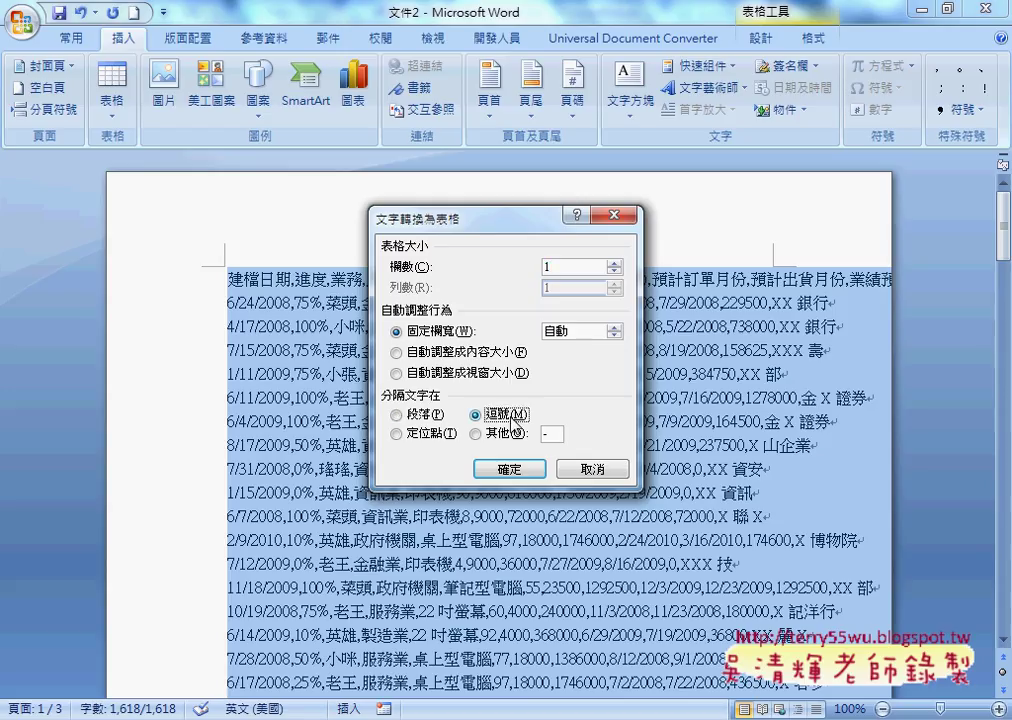
drag(490, 235, 218, 419)
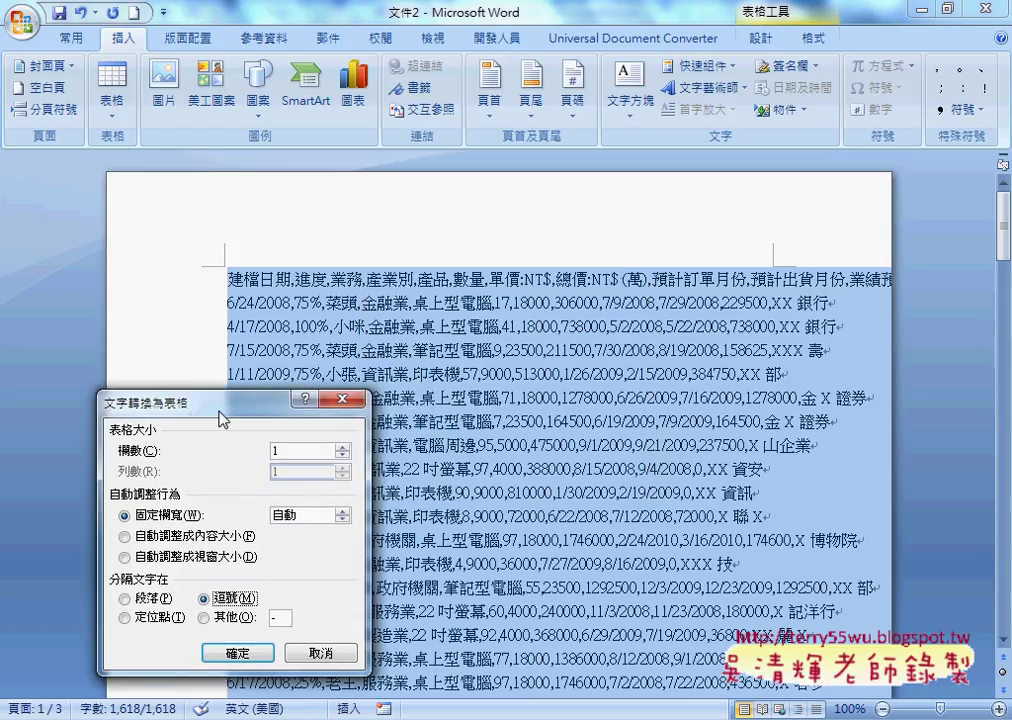
click(318, 451)
text(2)
click(218, 655)
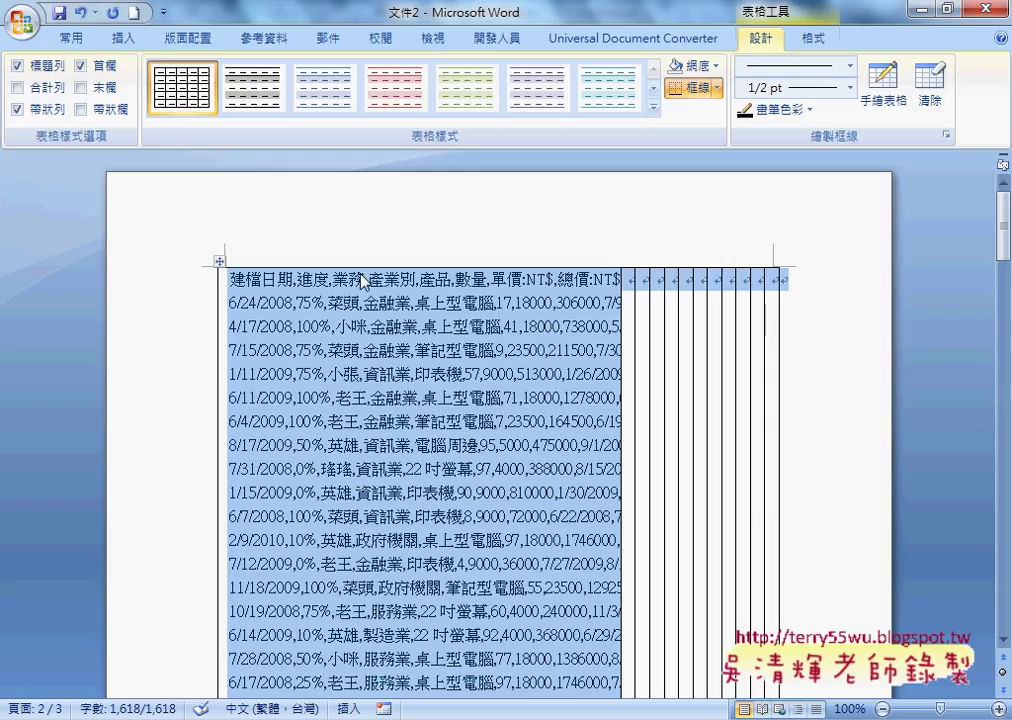
click(292, 279)
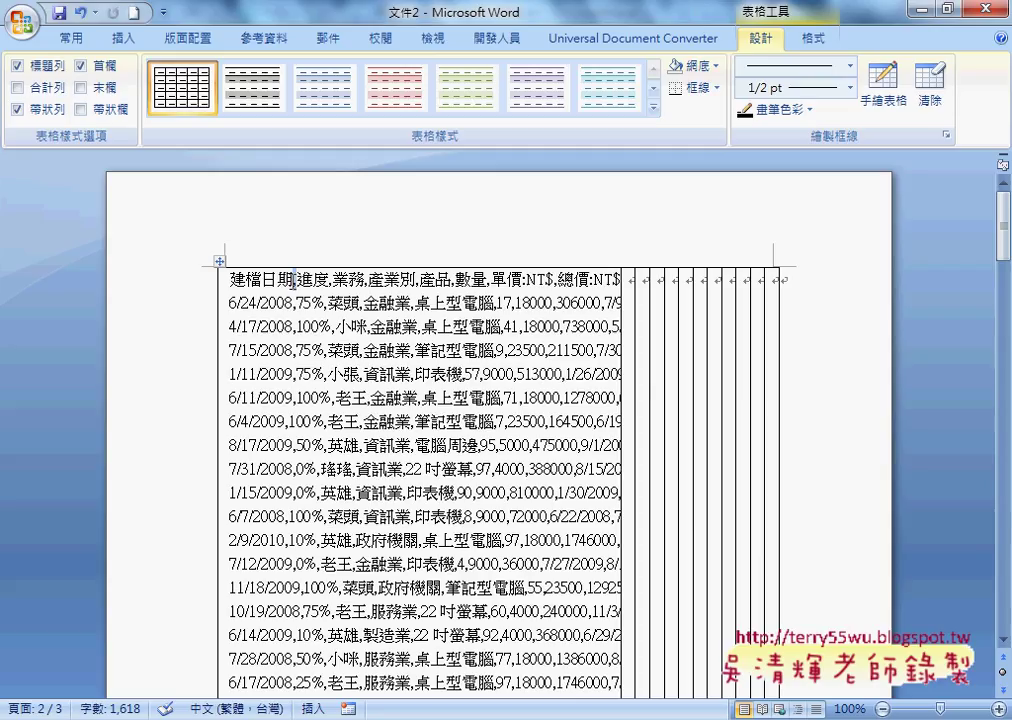
click(628, 268)
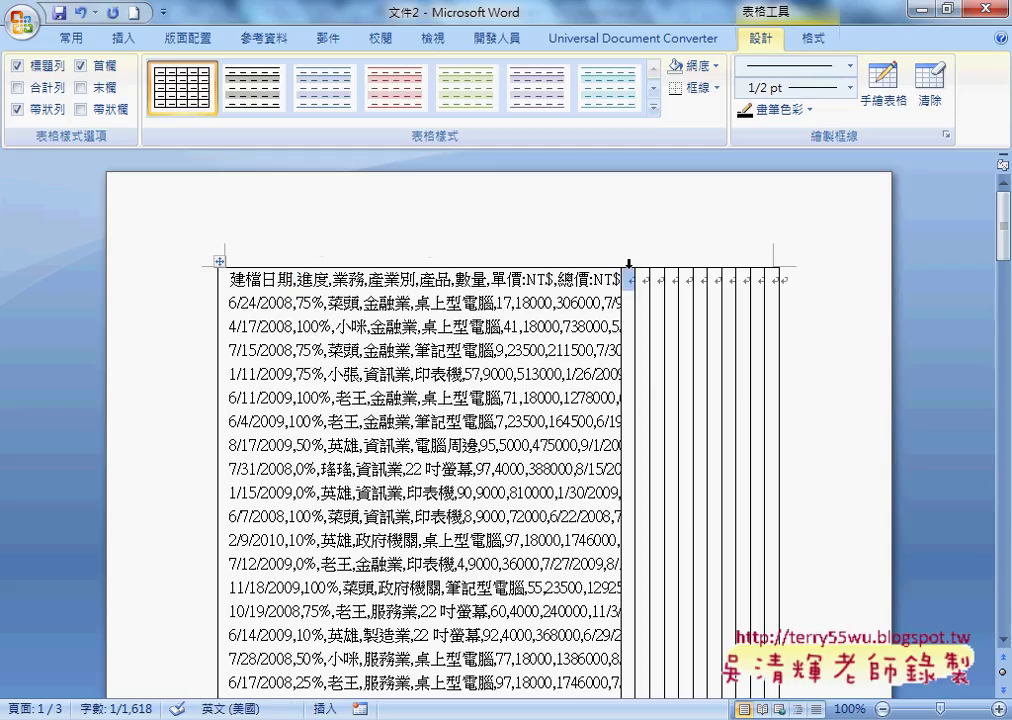
click(219, 262)
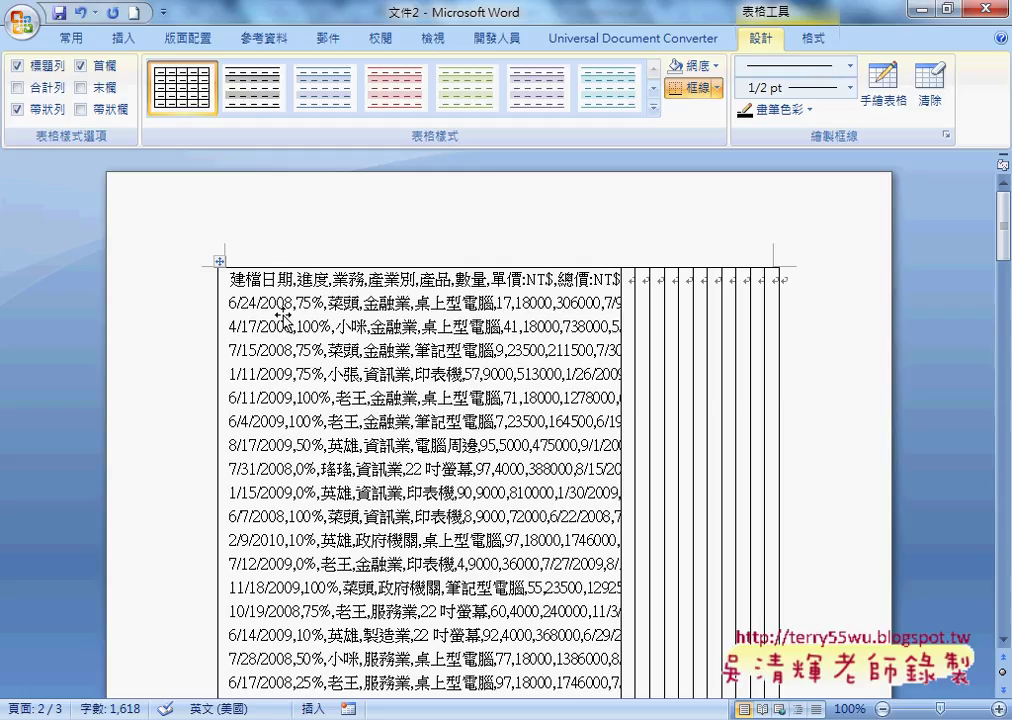
key(ctrl+z)
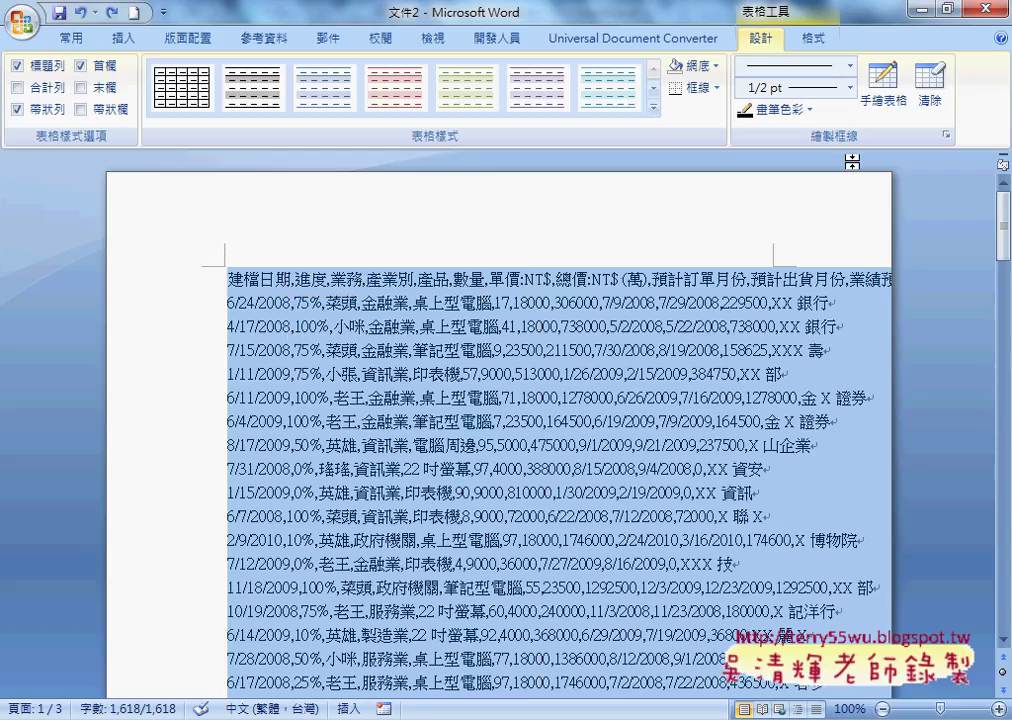
- Minimize both Word documents and open the desktop file 問題05.csv in Notepad++
click(918, 12)
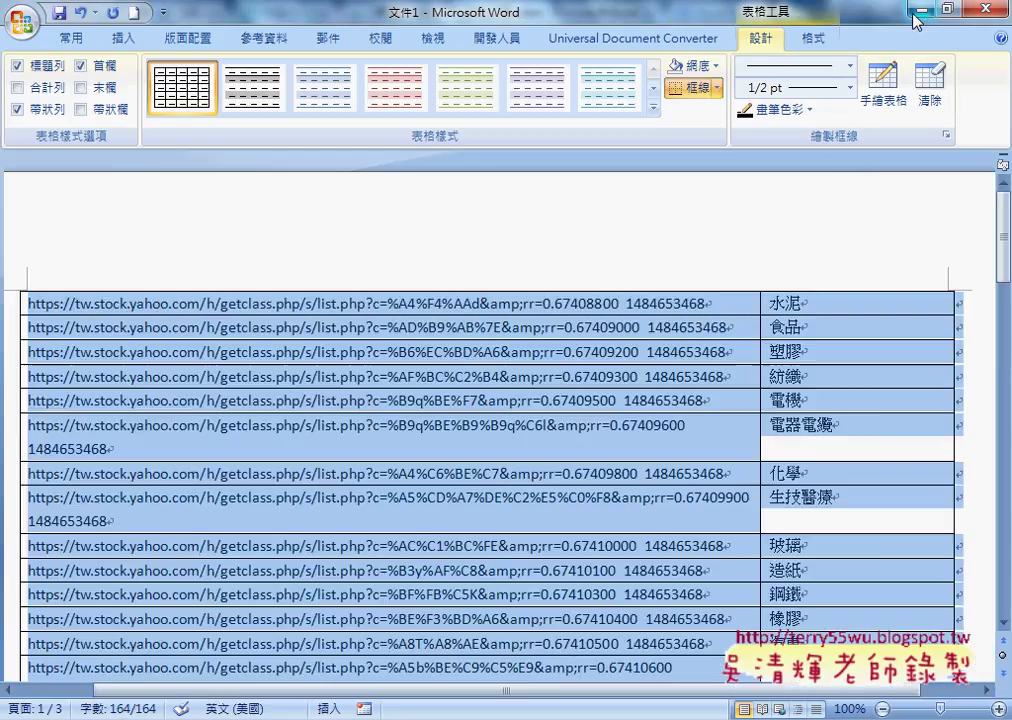
click(918, 12)
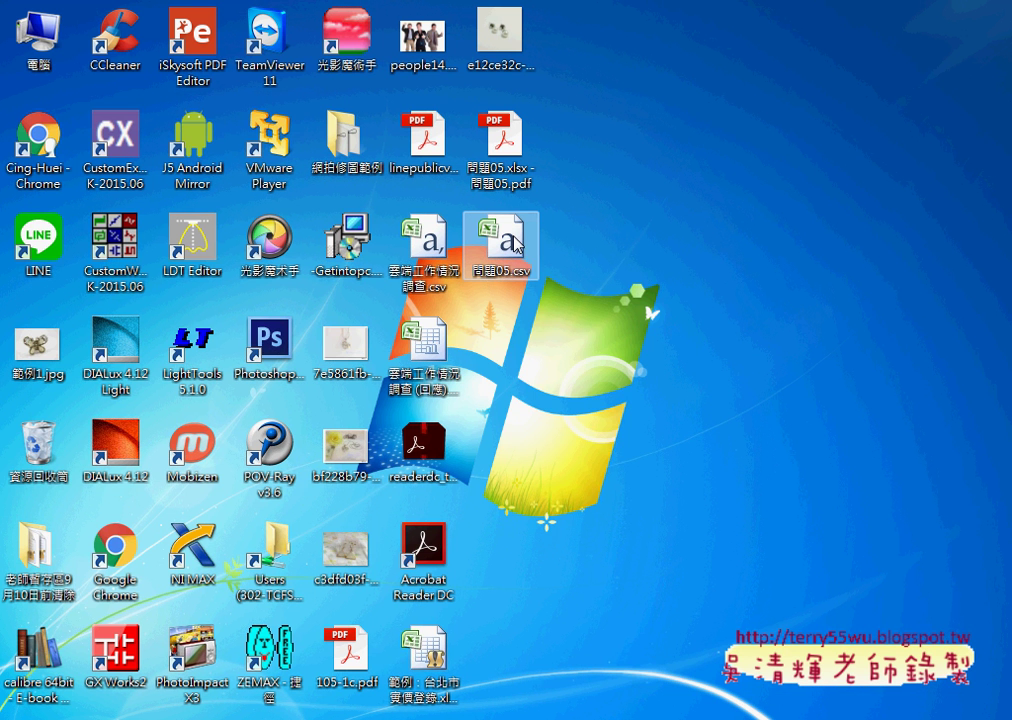
right_click(495, 233)
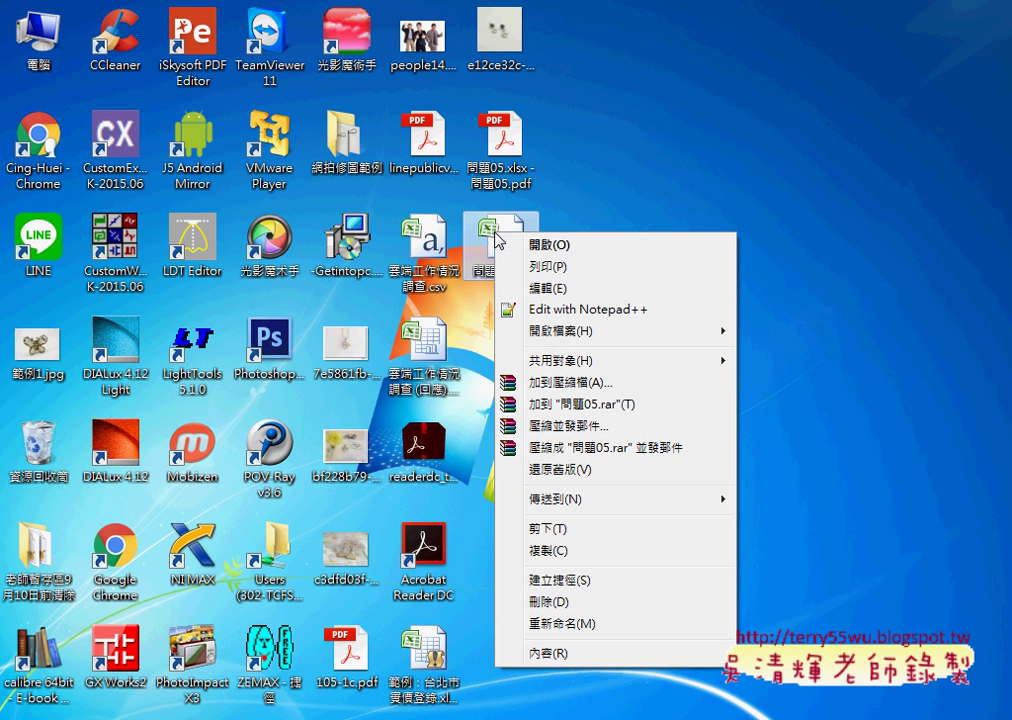
click(640, 310)
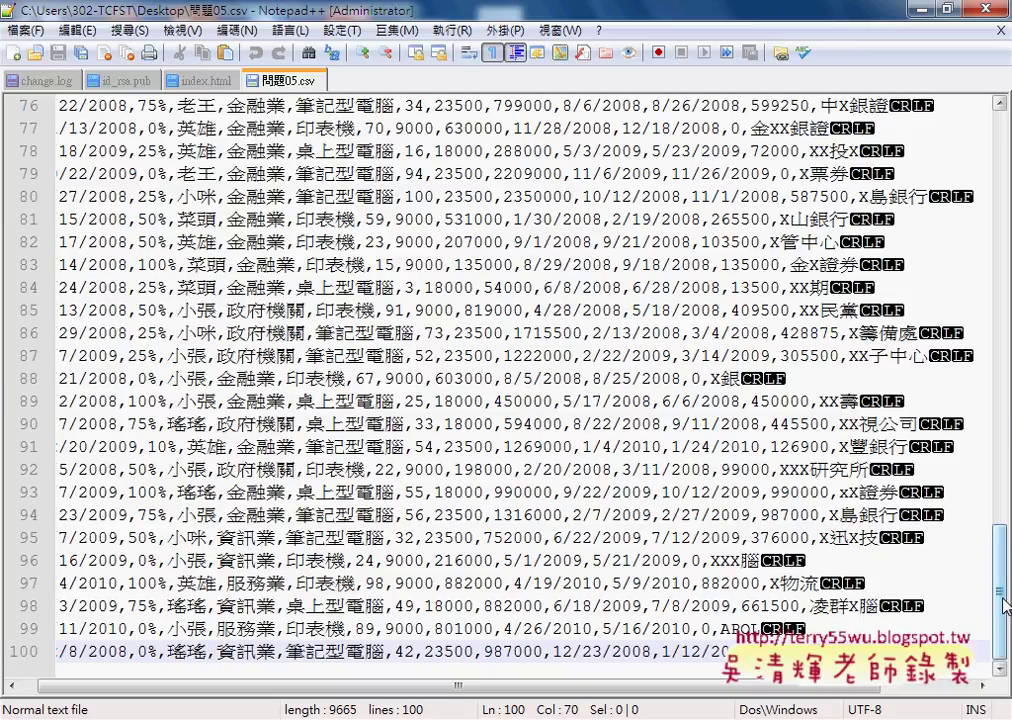
scroll(724, 600, up, 20)
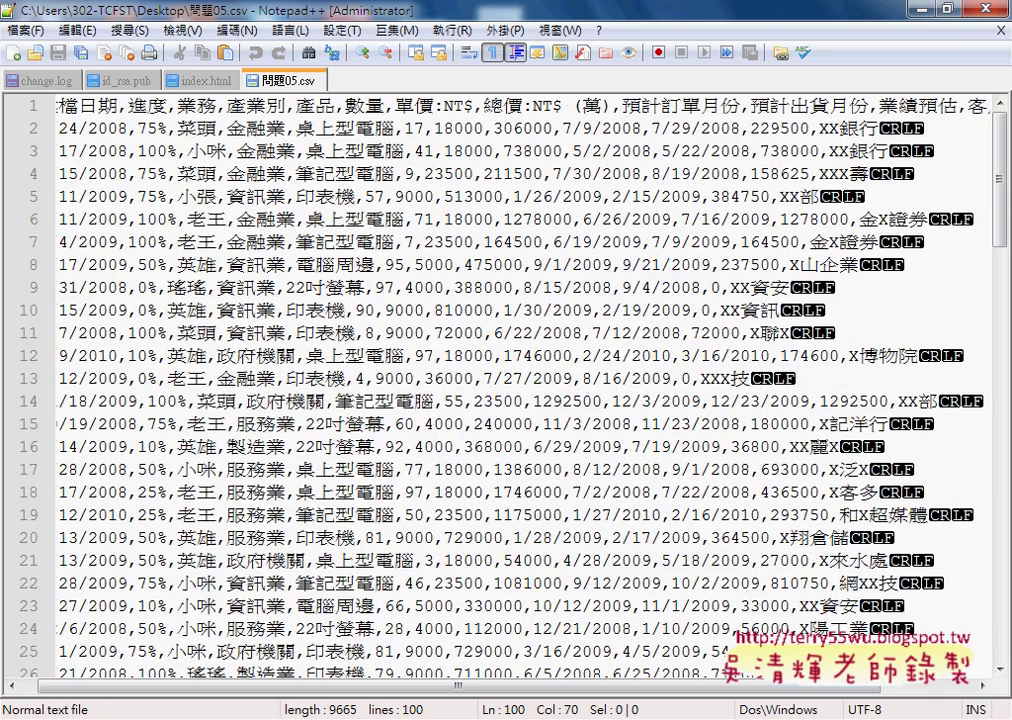
scroll(500, 380, right, 3)
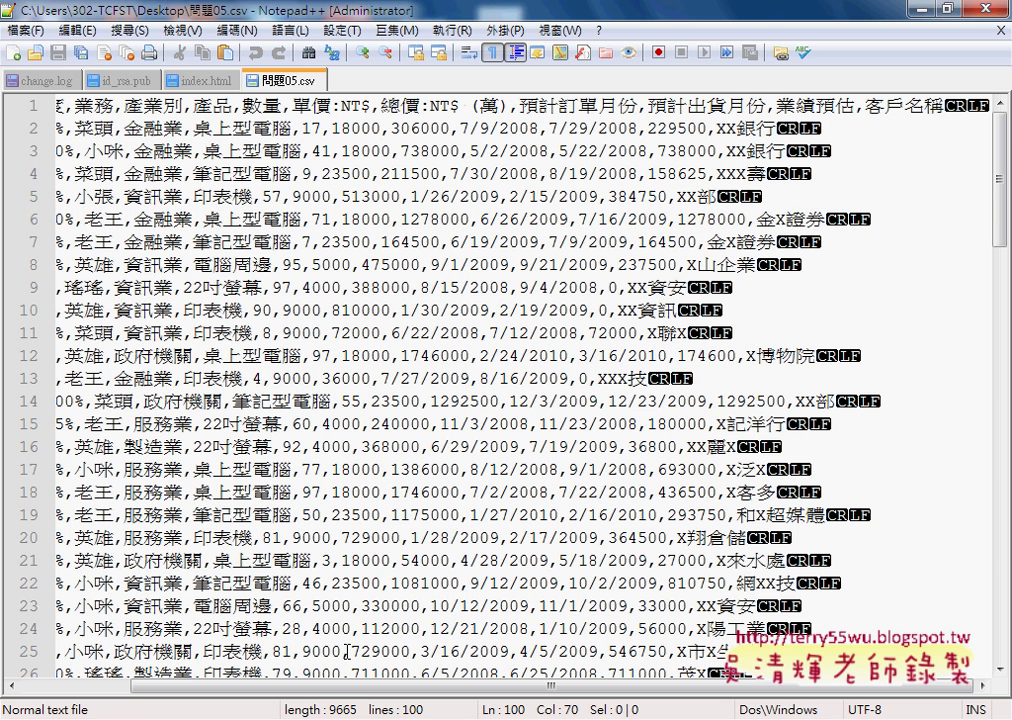
scroll(130, 686, left, 3)
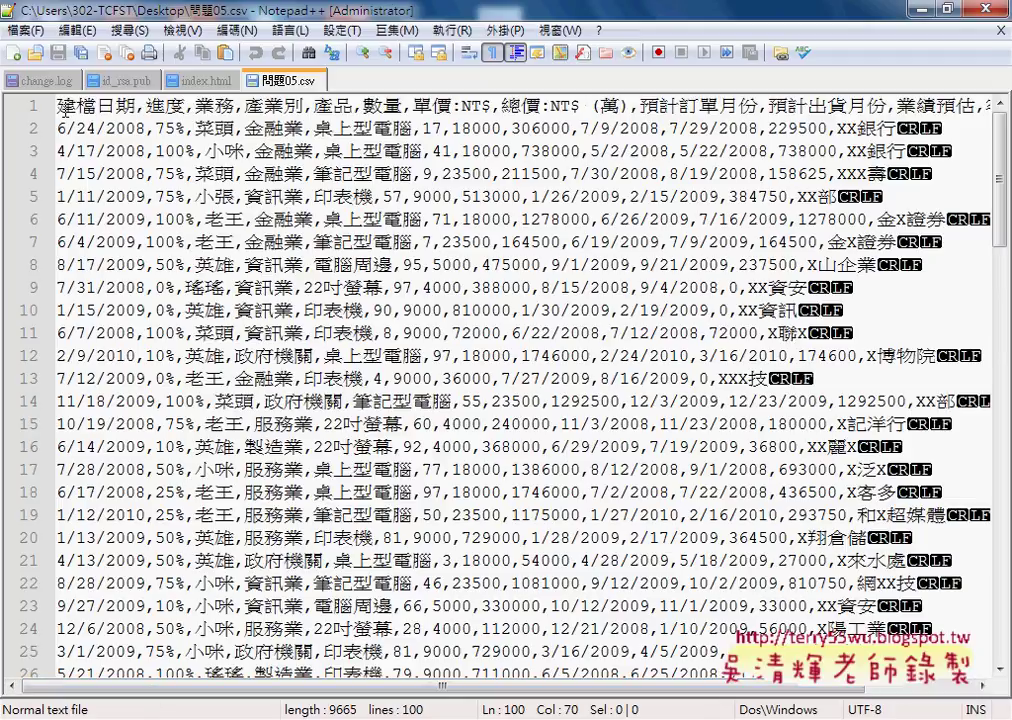
click(60, 105)
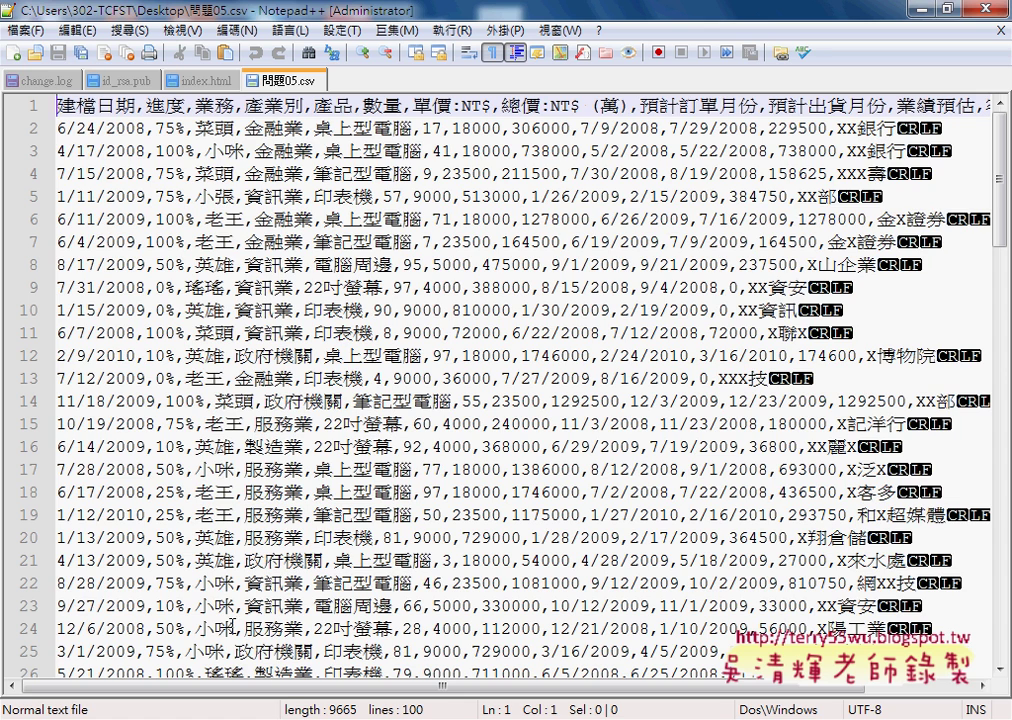
scroll(294, 686, right, 5)
key(End)
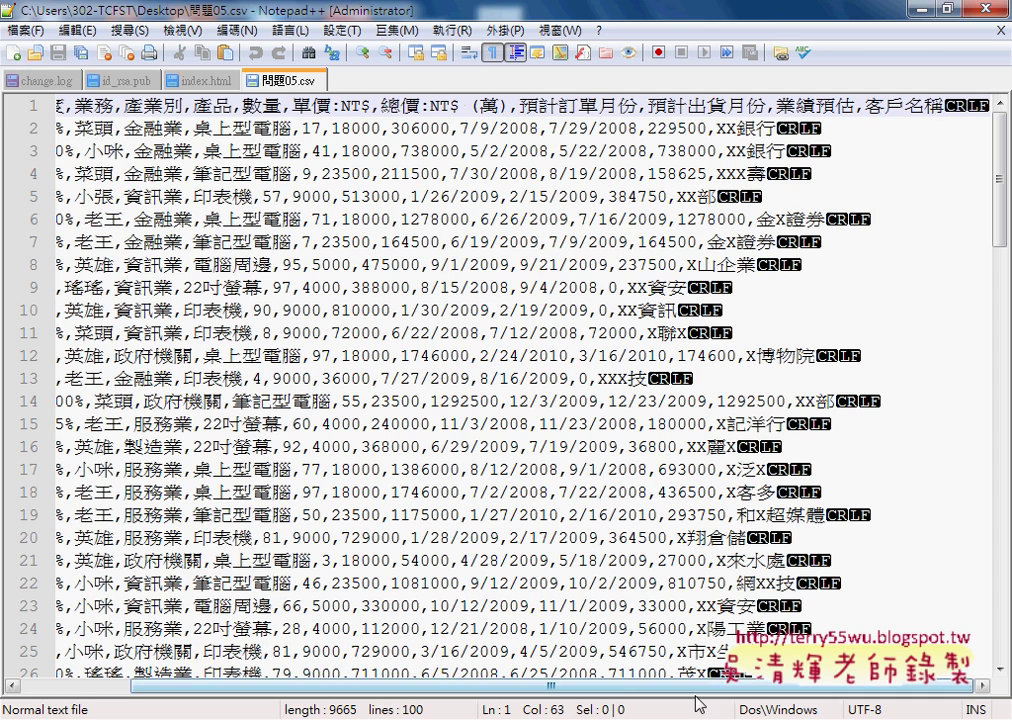
drag(389, 688, 281, 692)
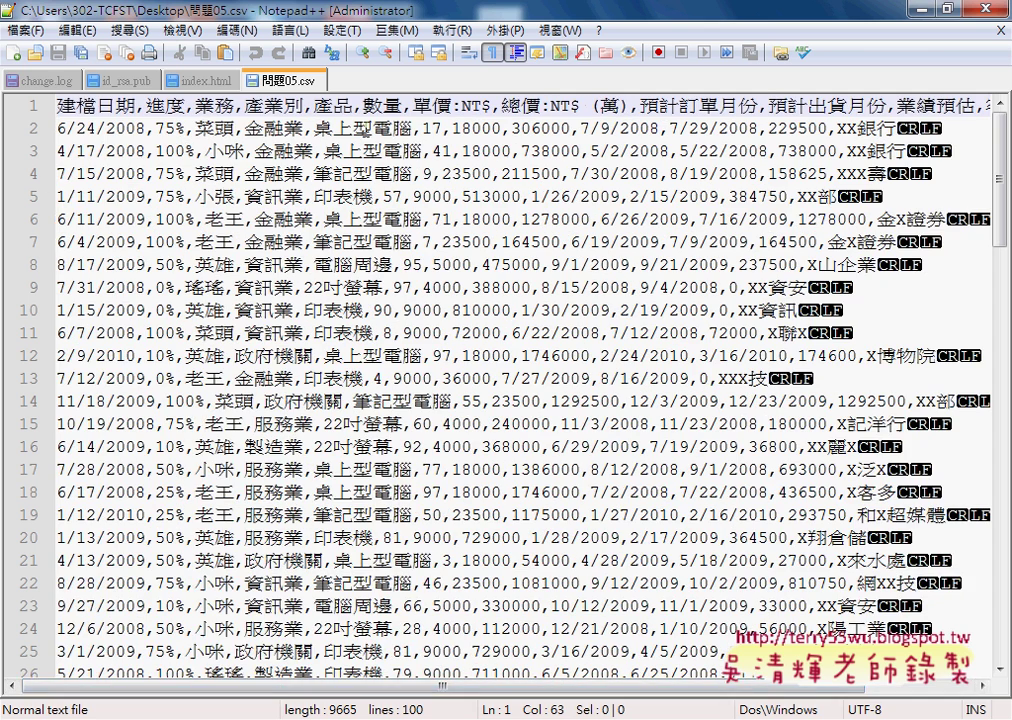
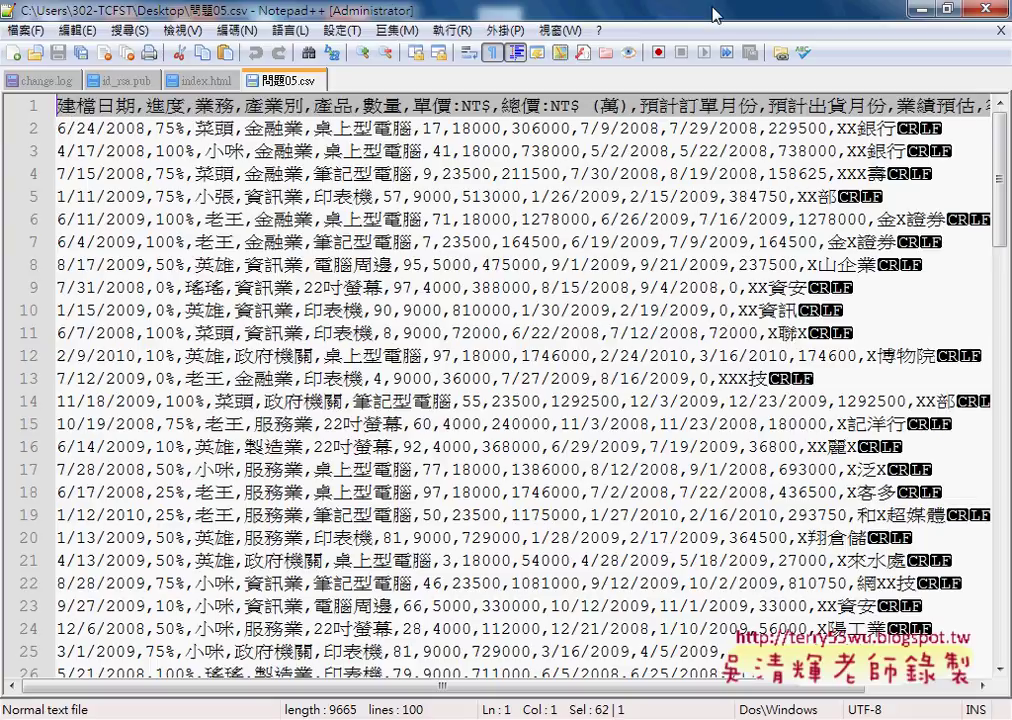
- Select the whole second line of 問題05.csv, from its first character through the CRLF ending
click(921, 130)
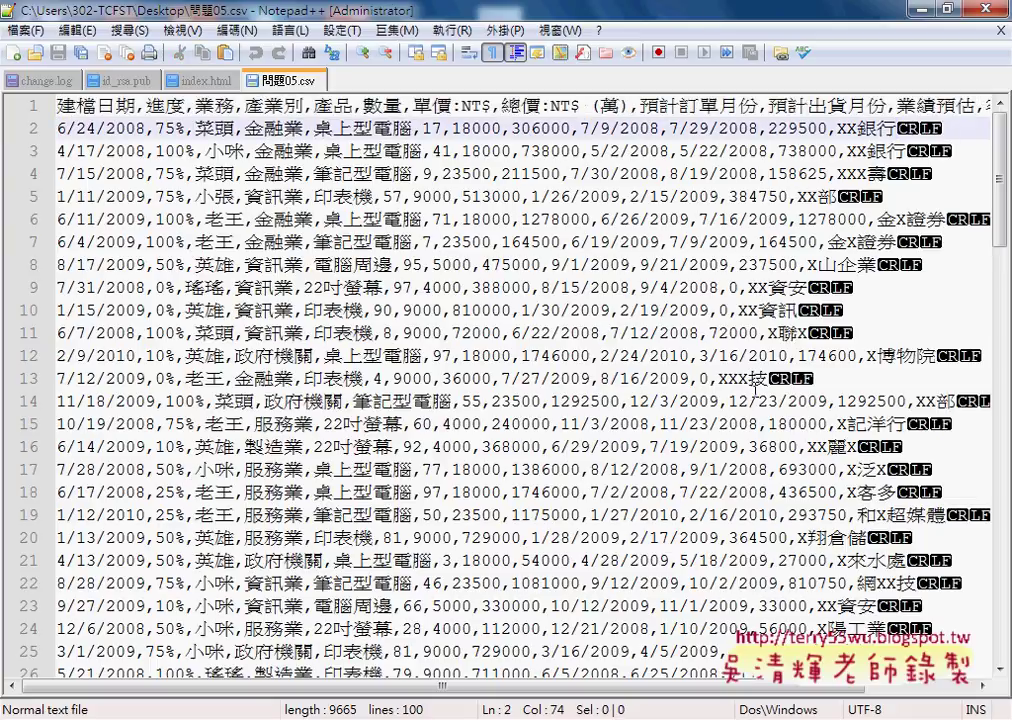
drag(440, 686, 550, 686)
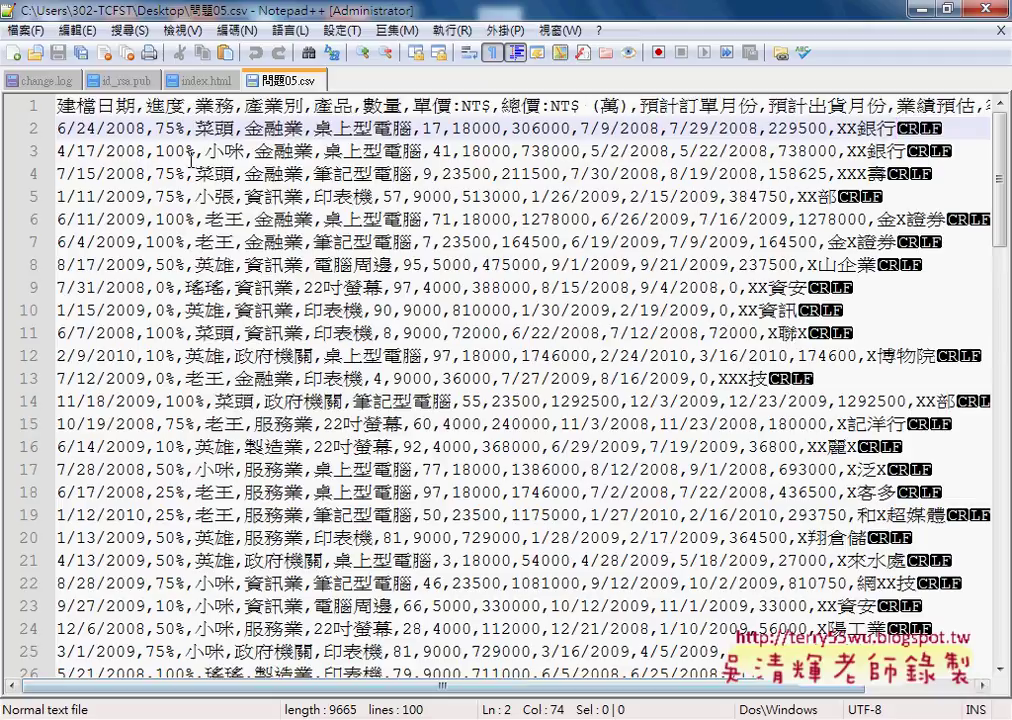
click(57, 128)
drag(57, 128, 896, 128)
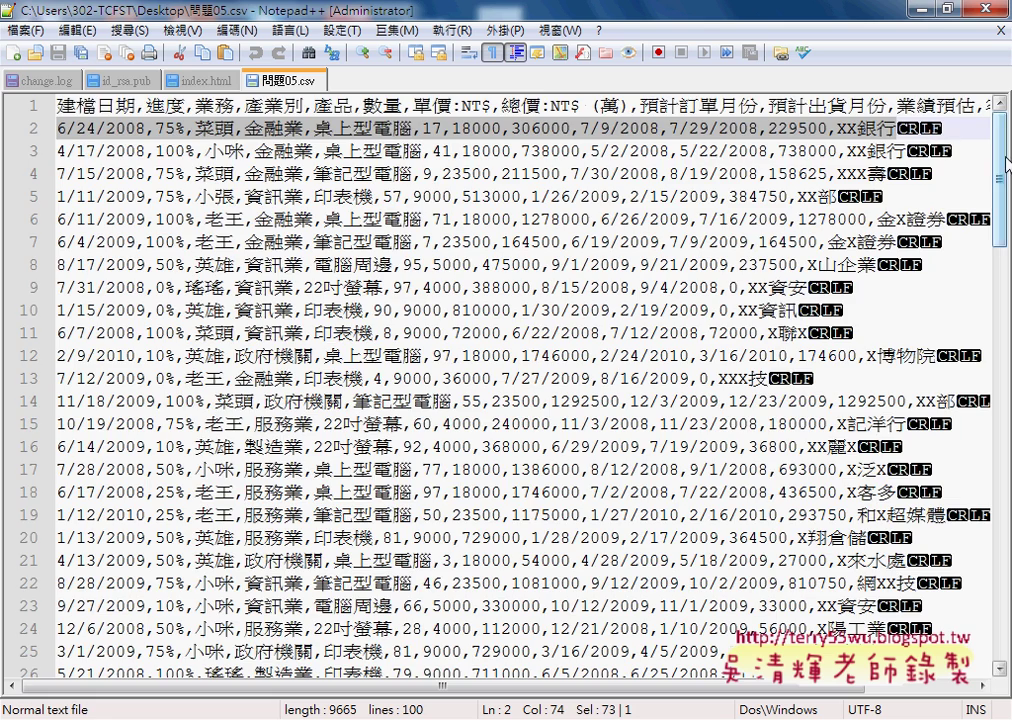
- Scroll to the bottom of the CSV and select the records on lines 99 and 100
drag(999, 150, 983, 512)
scroll(983, 512, down, 4)
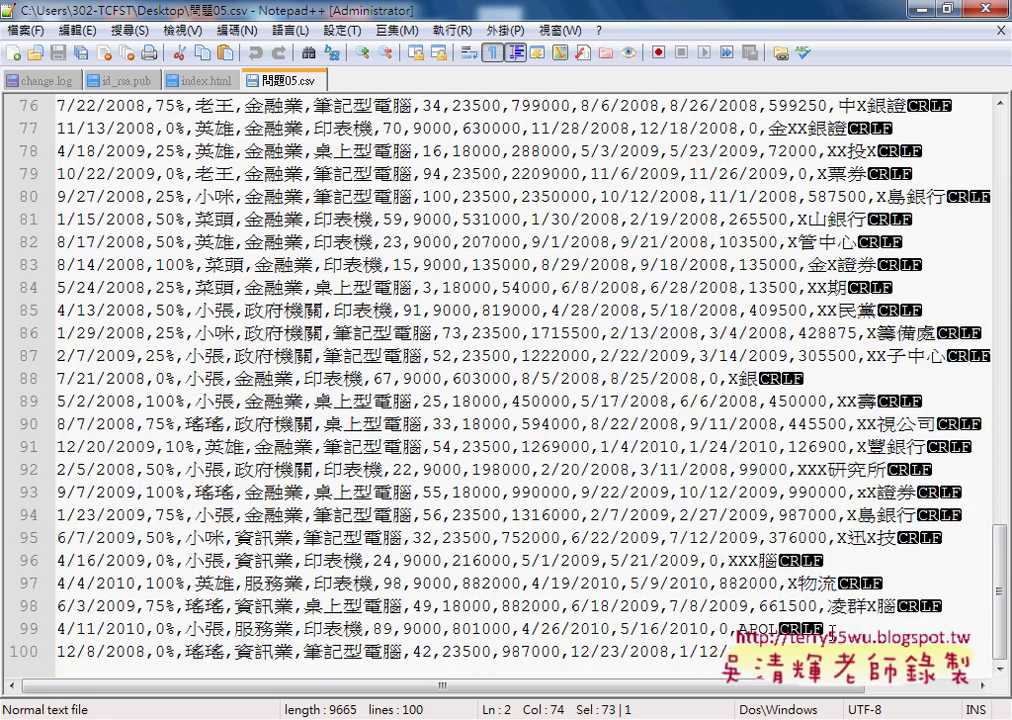
drag(790, 628, 22, 630)
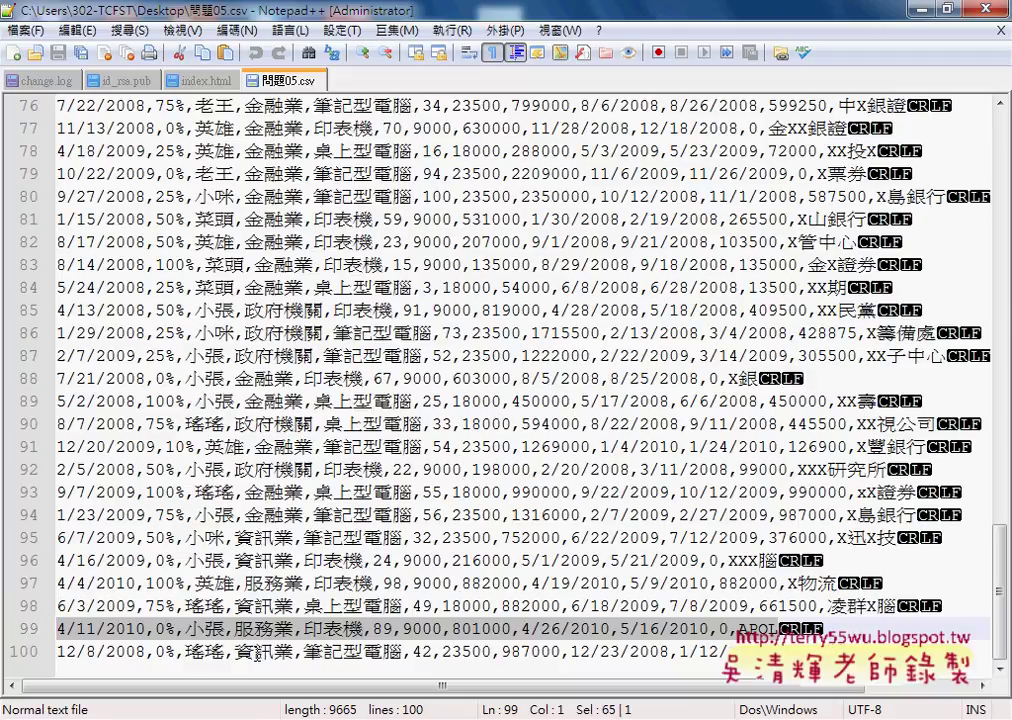
drag(790, 651, 33, 652)
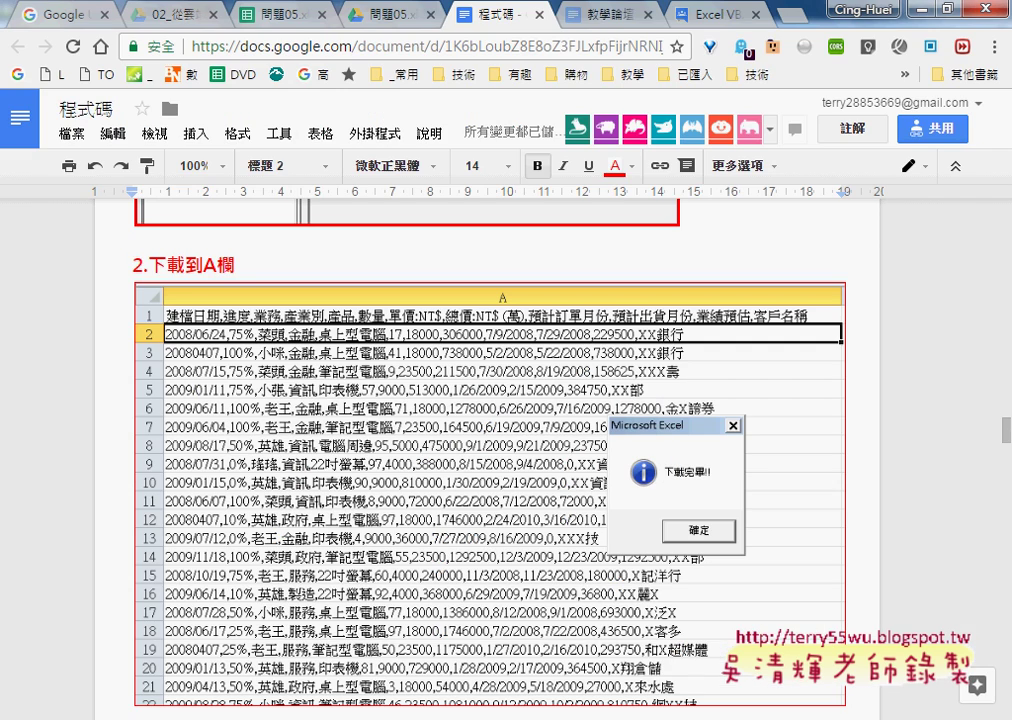
- Scroll through the 程式碼 document past the line-break notes, Notepad++ link and ASCII table
scroll(481, 460, down, 2)
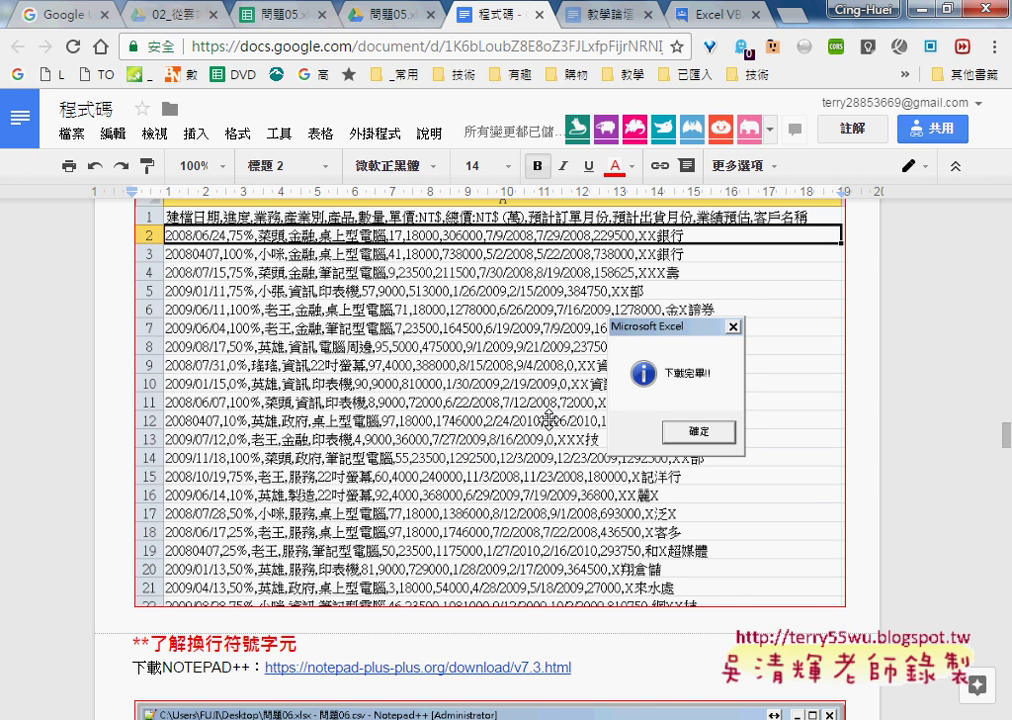
scroll(548, 426, down, 2)
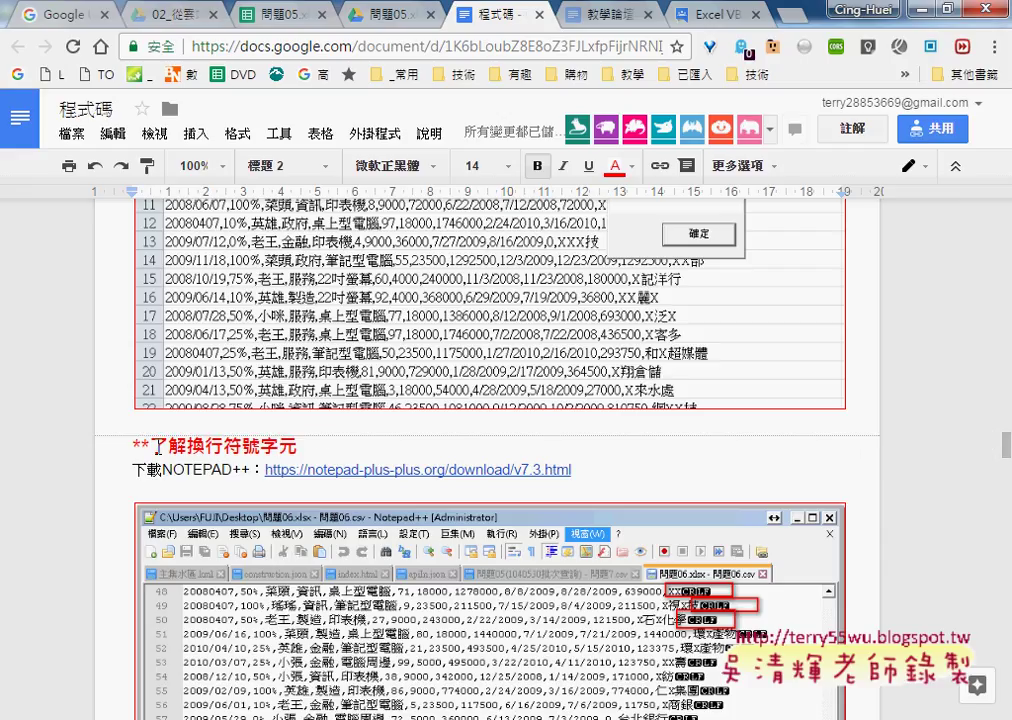
drag(150, 445, 289, 447)
click(484, 470)
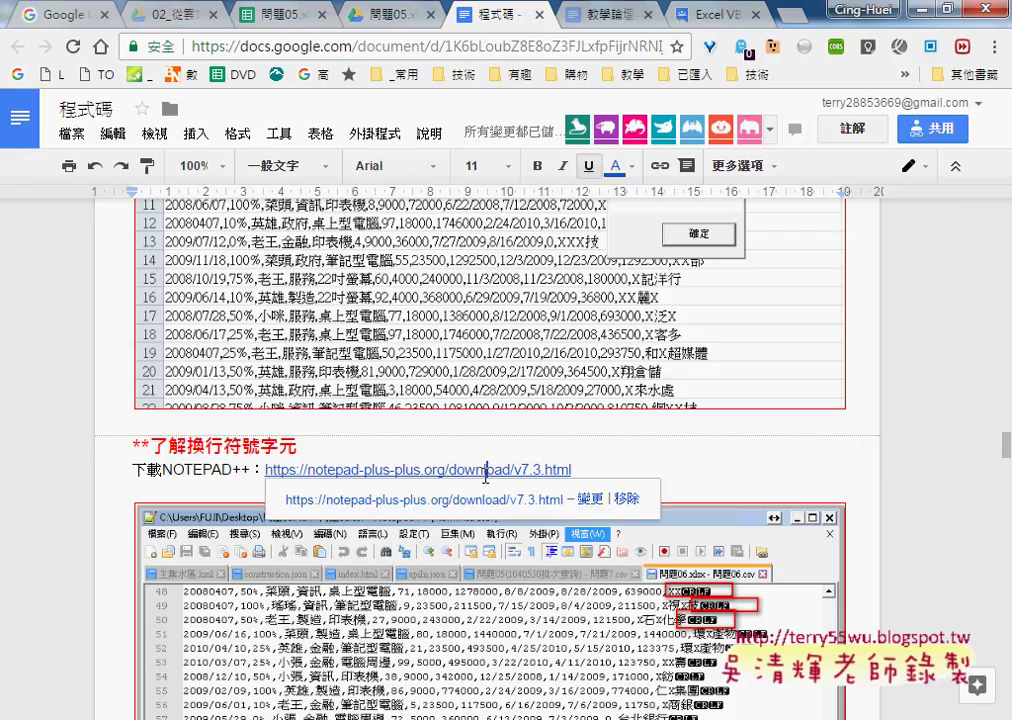
scroll(485, 475, down, 3)
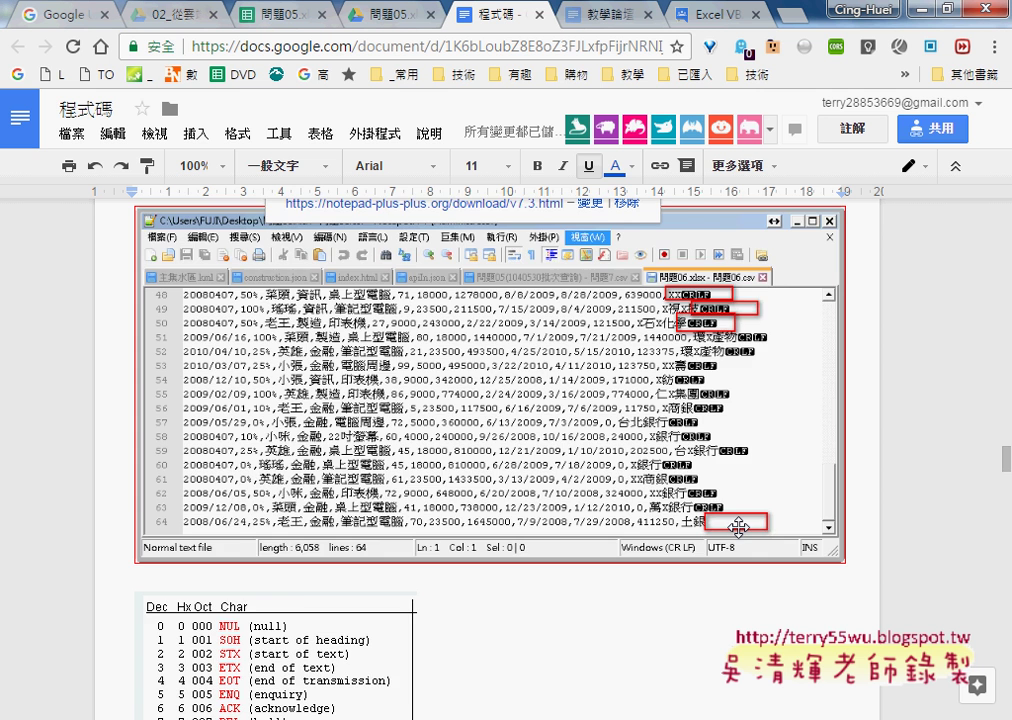
scroll(738, 527, down, 2)
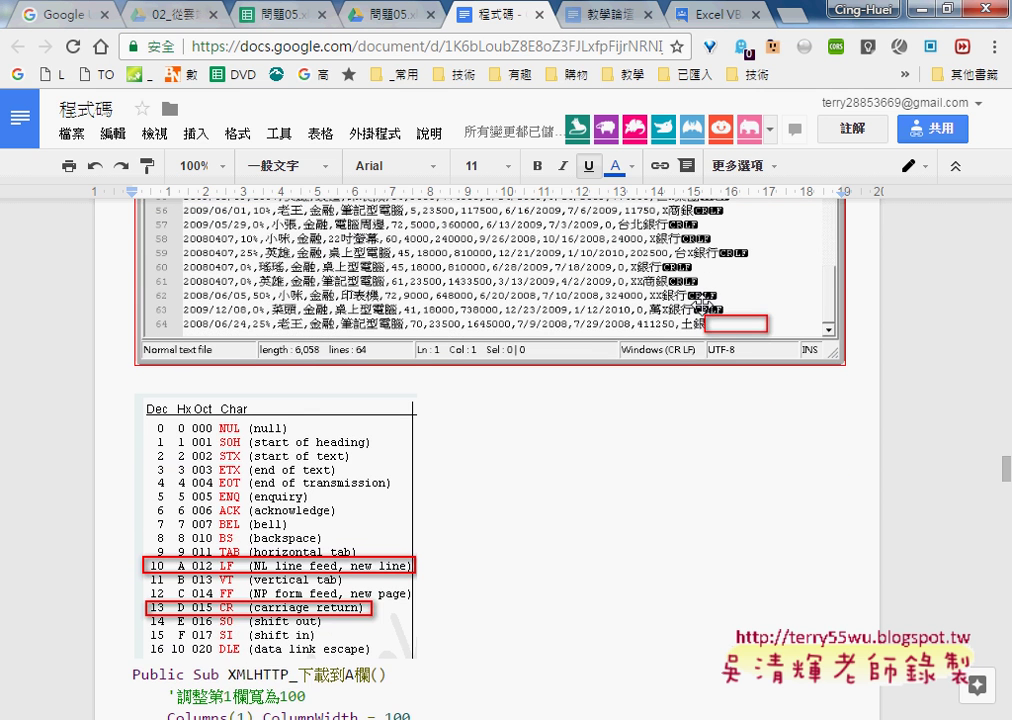
scroll(594, 458, down, 1)
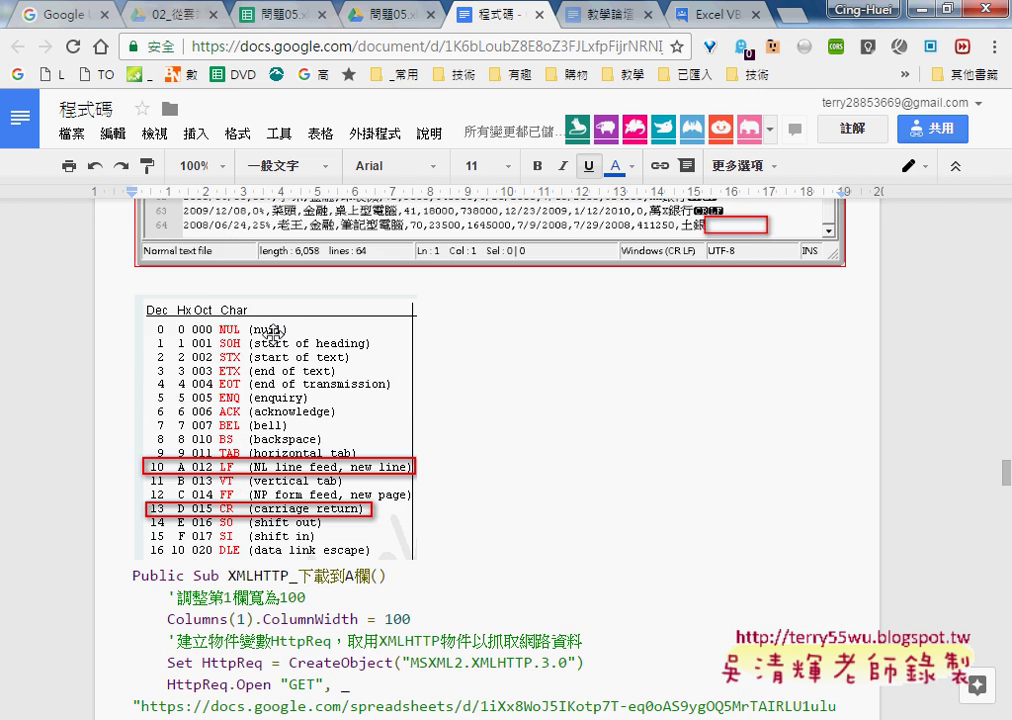
click(224, 421)
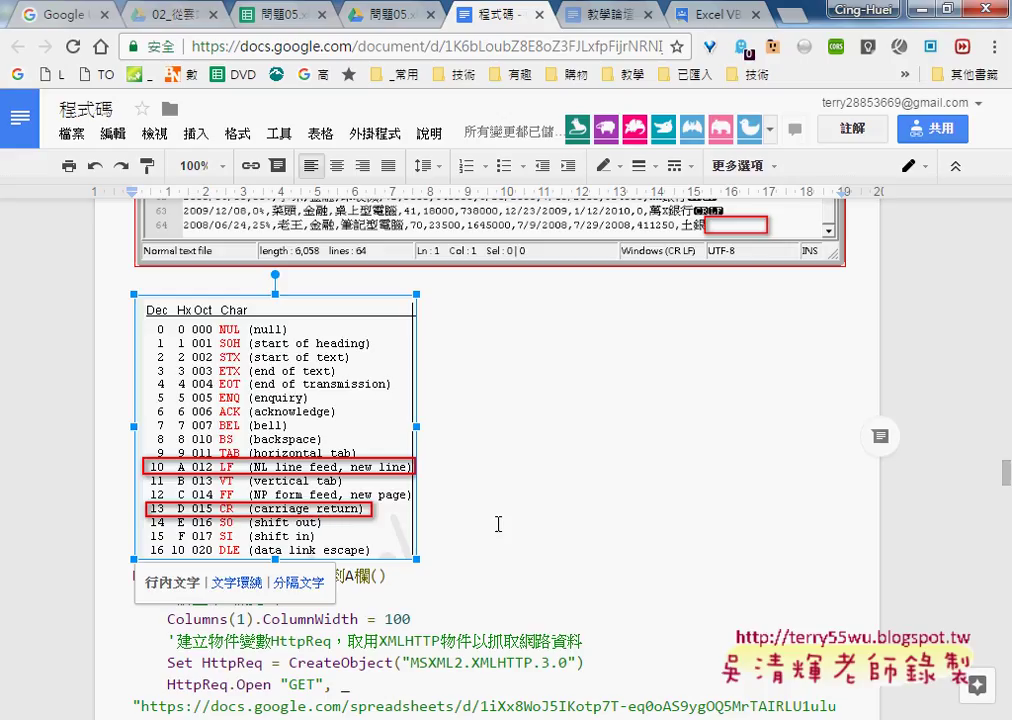
- Select the XMLHTTP_下載到A欄 macro code from Public Sub through End Sub
scroll(499, 522, down, 1)
click(526, 483)
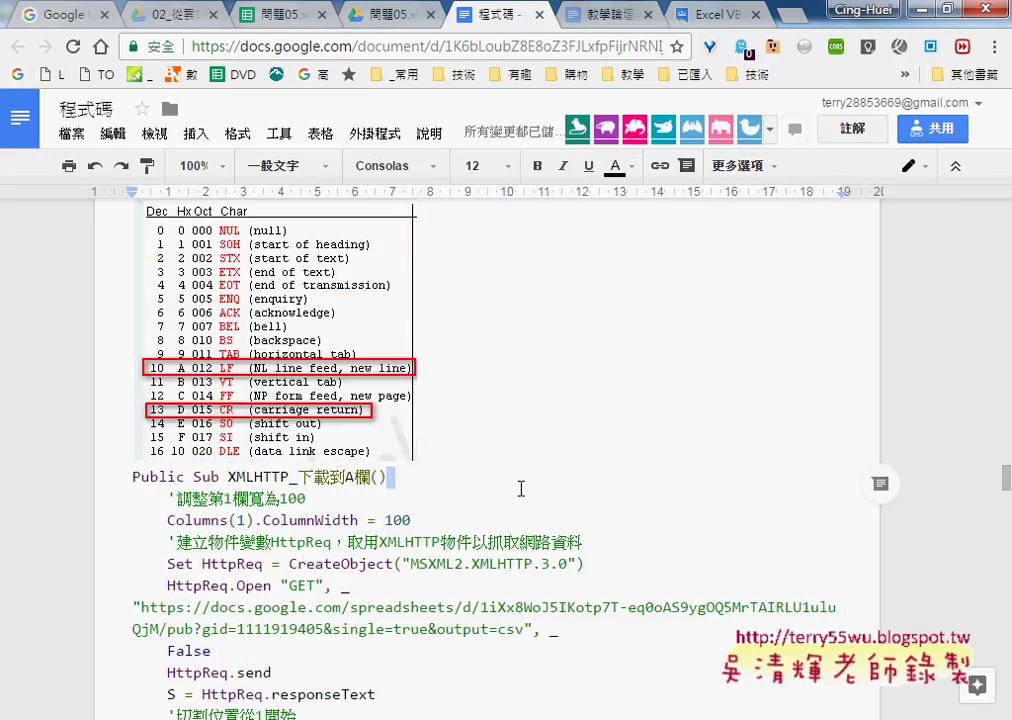
click(135, 480)
scroll(300, 500, down, 1)
scroll(501, 526, down, 3)
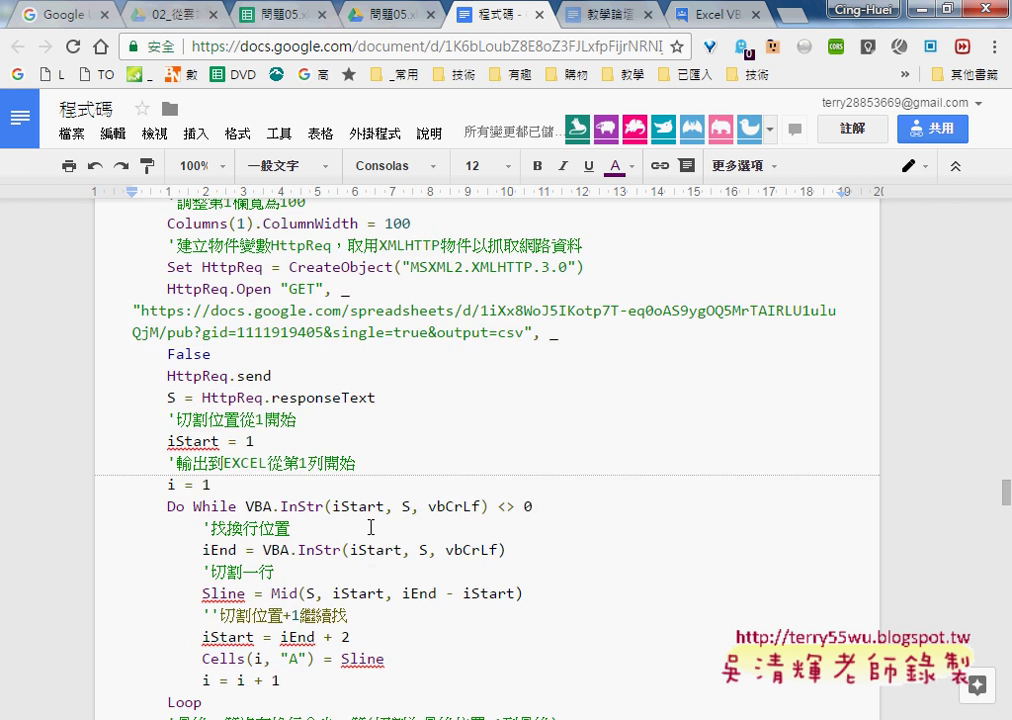
scroll(501, 526, down, 1)
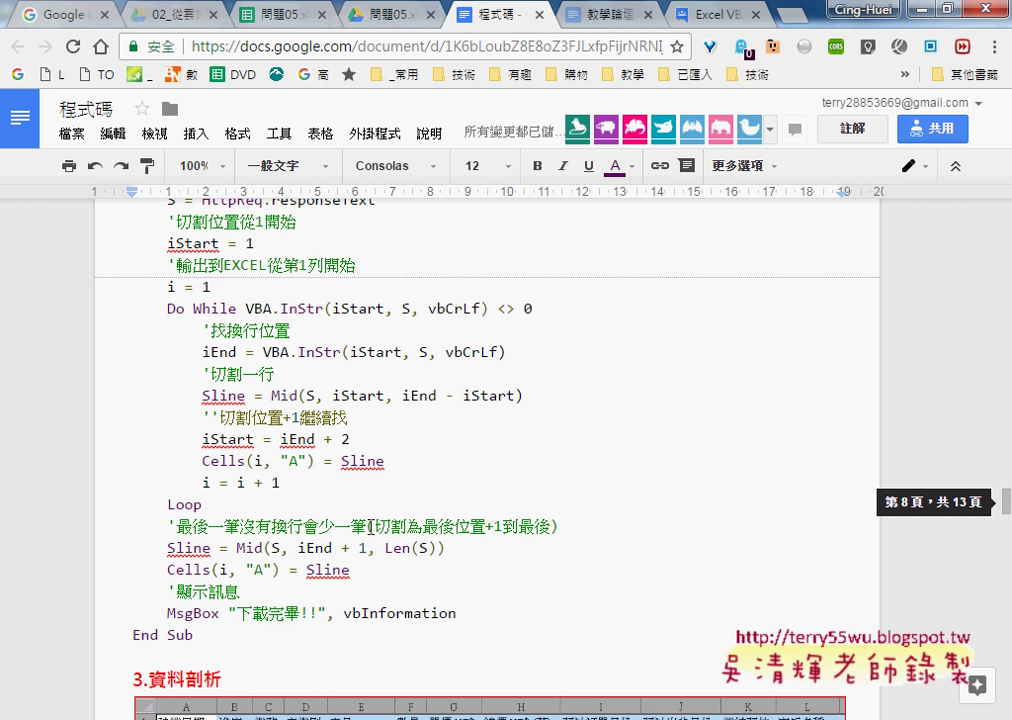
shift+click(240, 632)
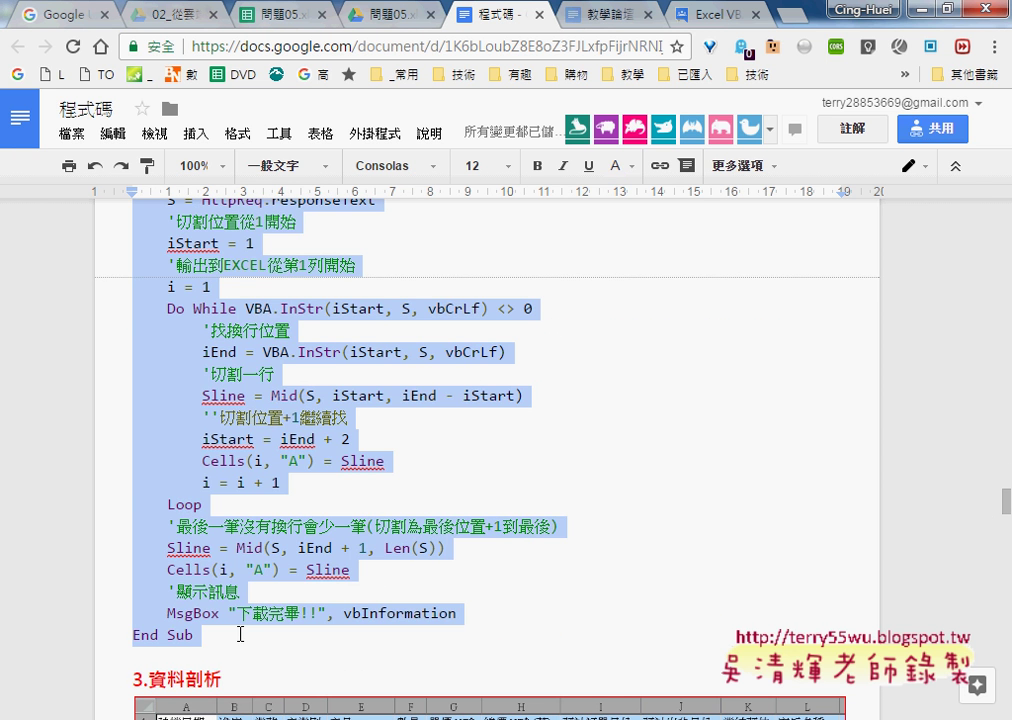
click(455, 716)
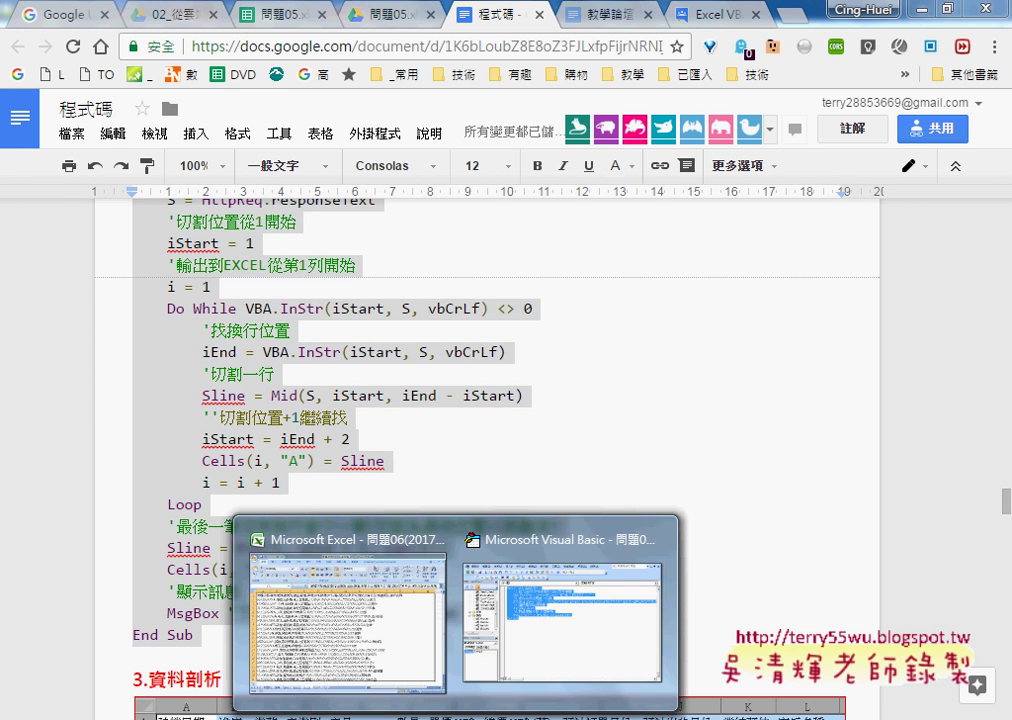
- Paste the XMLHTTP_下載到A欄 macro into Module4 below the existing XMLHTTP End Sub
click(537, 654)
click(334, 472)
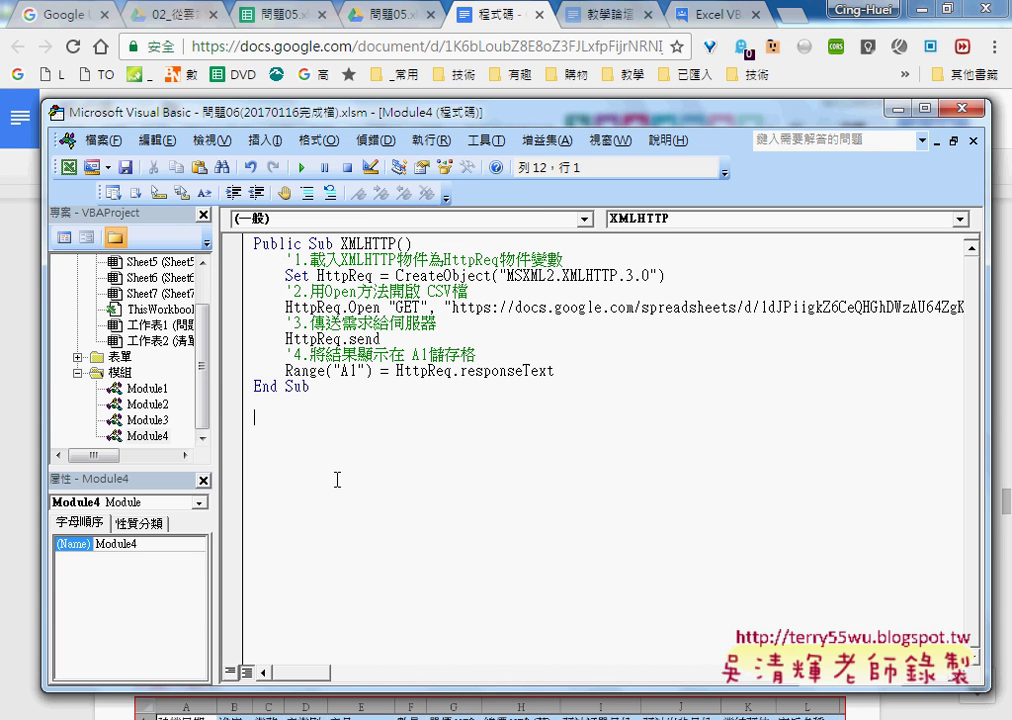
key(super)
key(super)
key(ctrl+v)
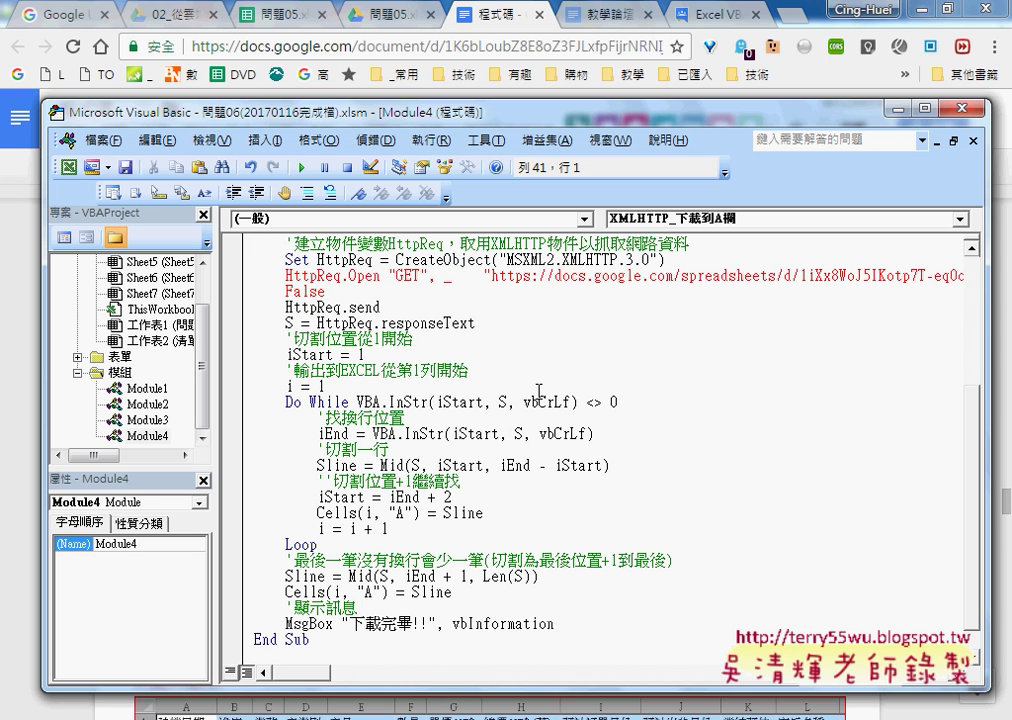
- Move the HttpReq.Open URL onto its own continuation line and maximize the code editor
click(928, 14)
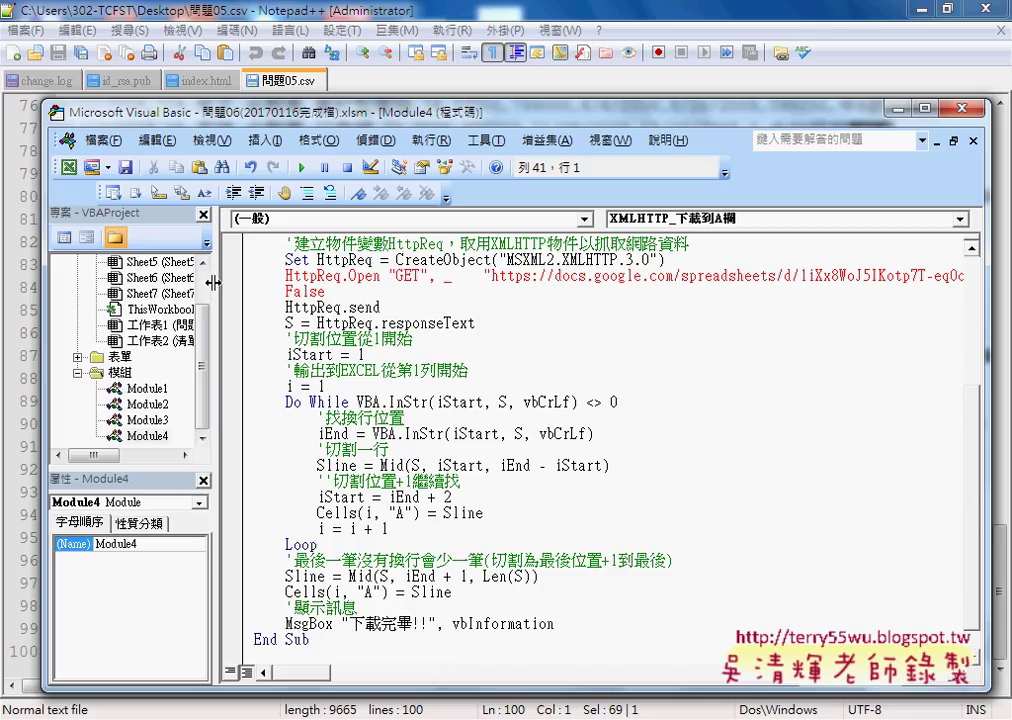
drag(213, 283, 118, 283)
drag(366, 277, 385, 277)
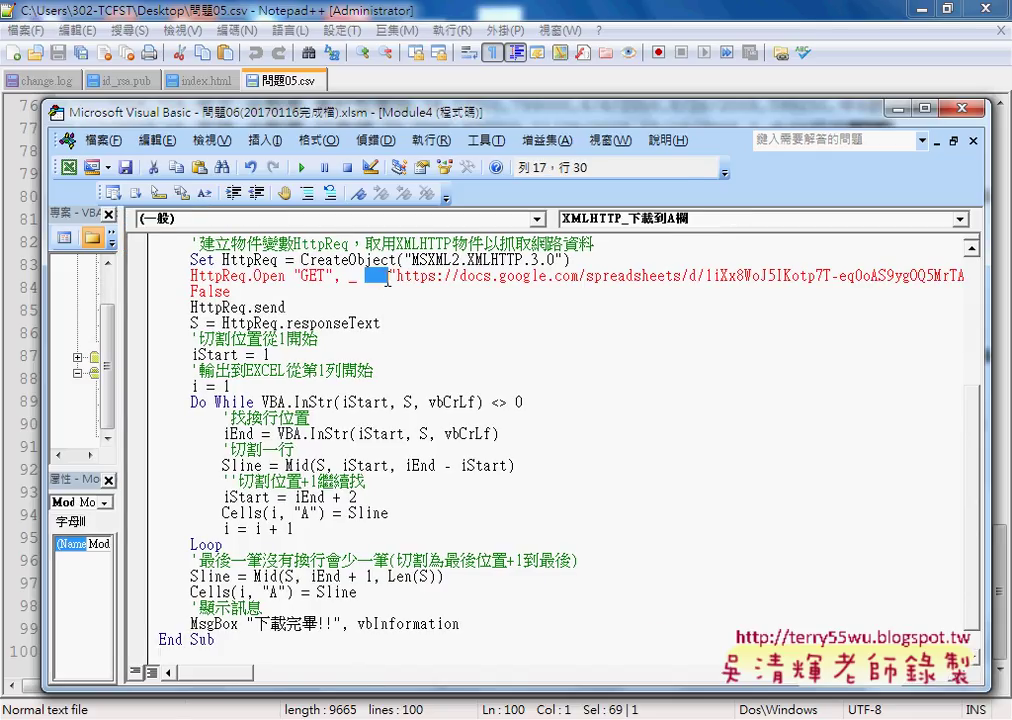
key(Return)
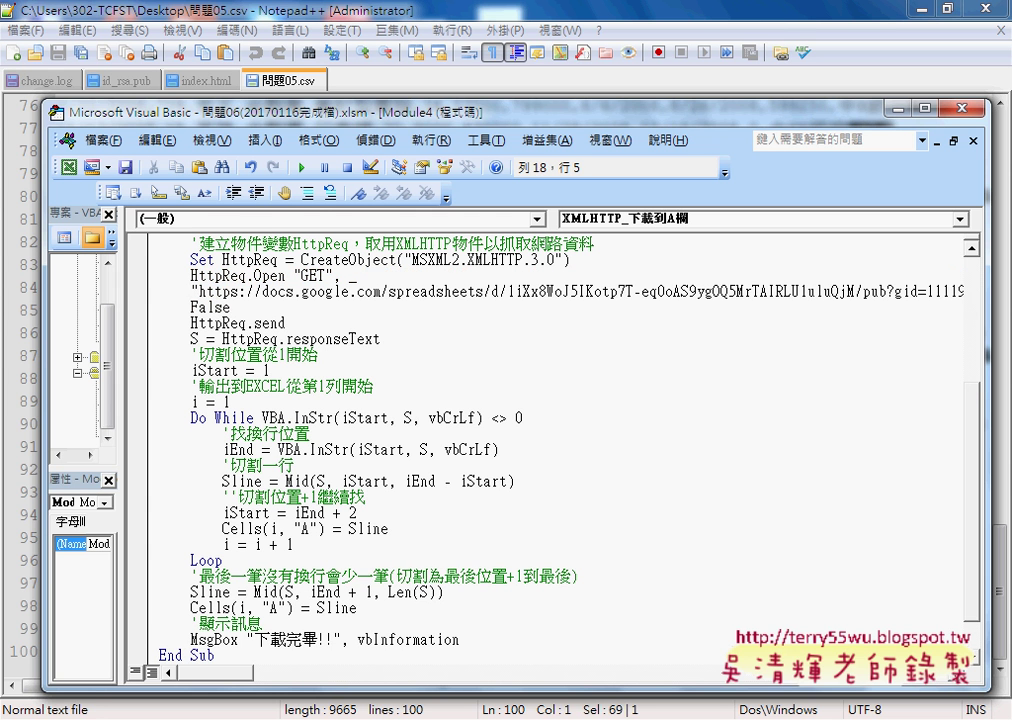
click(300, 370)
double_click(710, 108)
scroll(340, 195, up, 3)
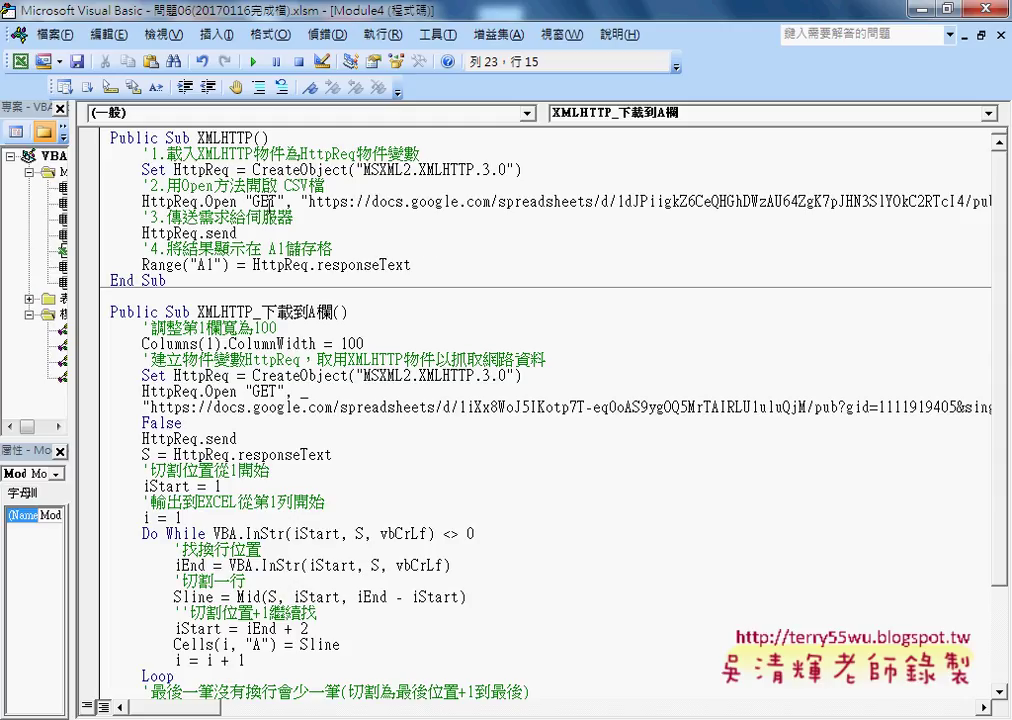
- Copy the gid=265264089 sheet URL from Sub XMLHTTP over the URL in XMLHTTP_下載到A欄
mouse_move(308, 201)
mouse_down()
mouse_move(987, 190)
mouse_move(820, 207)
mouse_up()
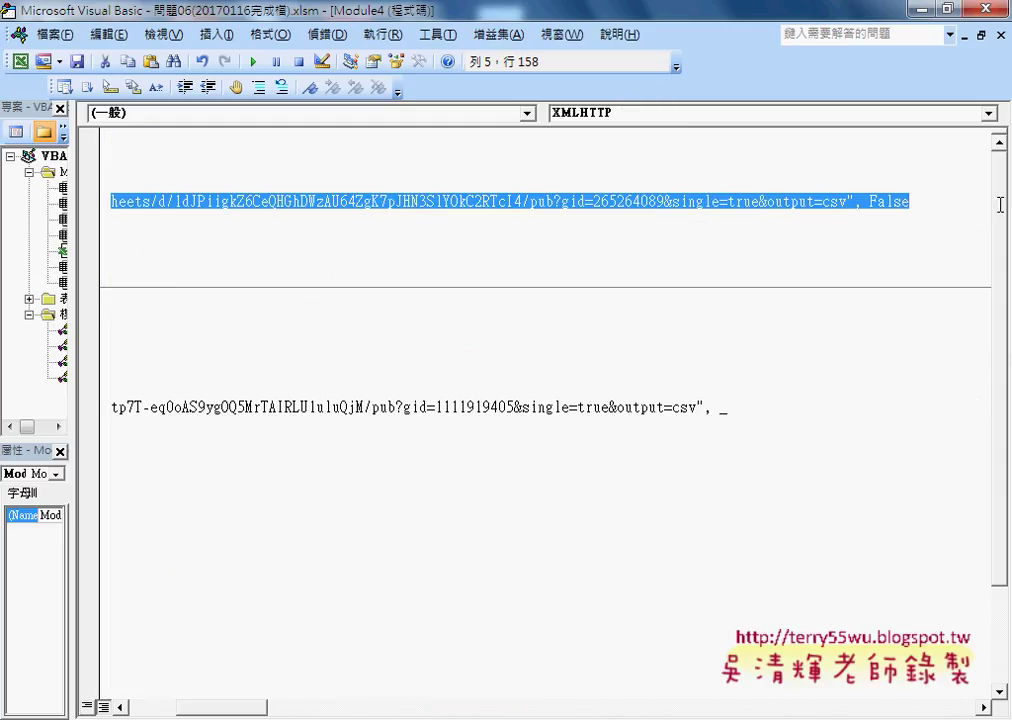
right_click(820, 207)
click(818, 235)
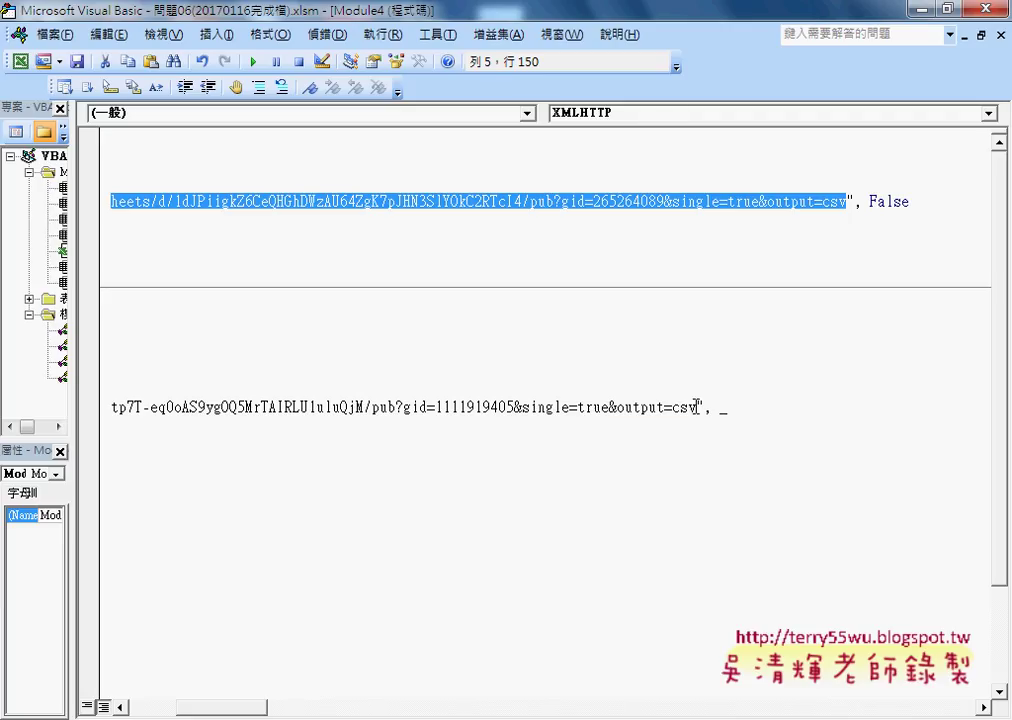
drag(697, 407, 150, 407)
right_click(198, 406)
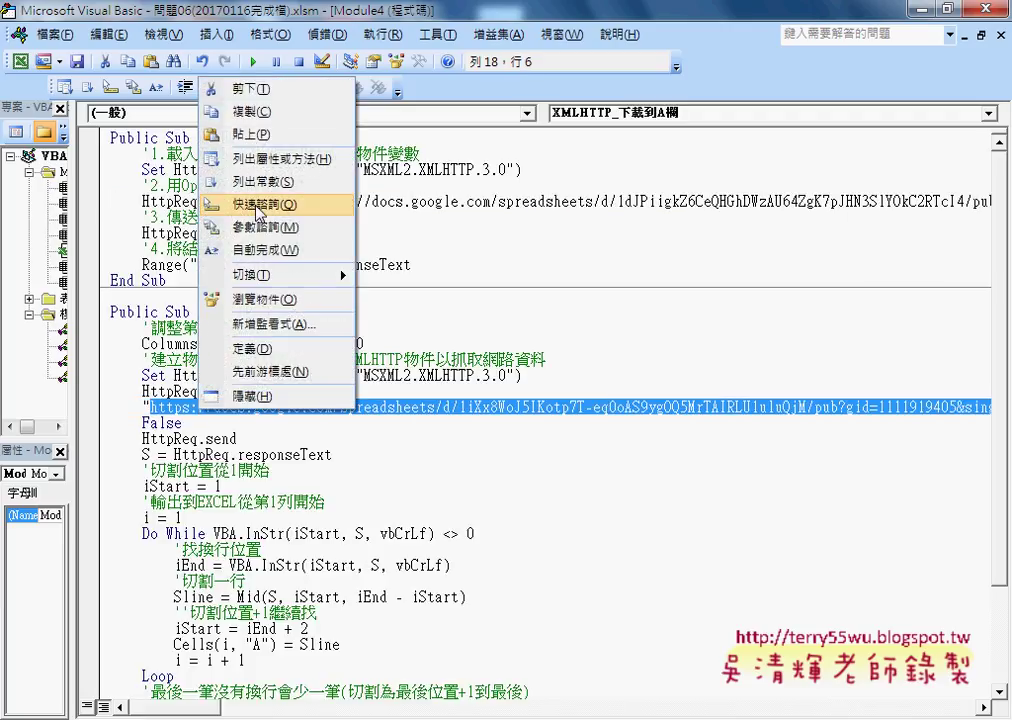
click(250, 134)
- Shrink the Visual Basic Editor window and switch over to Excel
drag(255, 712, 130, 712)
drag(356, 16, 671, 32)
key(alt+Tab)
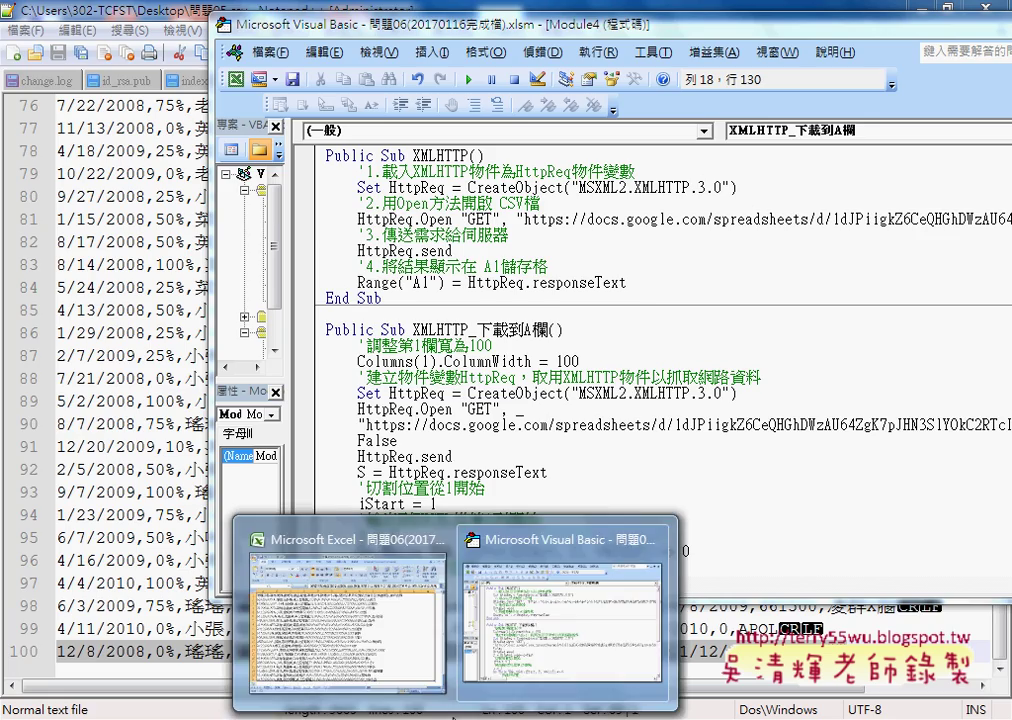
key(alt+Tab)
- With empty Sheet8 showing, run XMLHTTP_下載到A欄 and dismiss the completion message
click(391, 692)
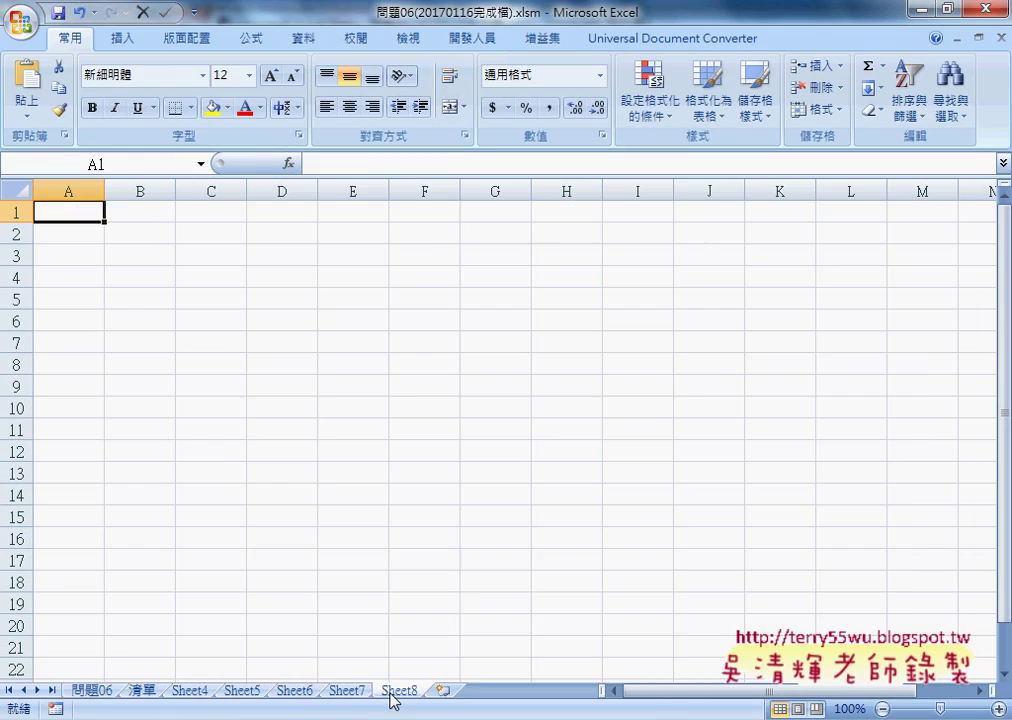
key(alt+Tab)
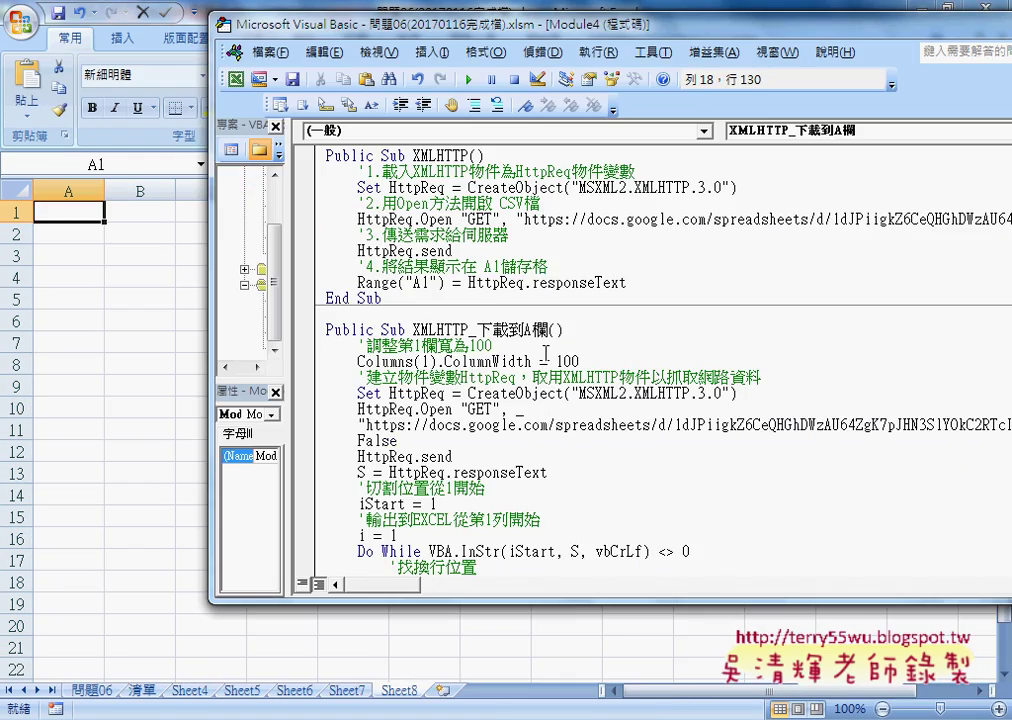
click(546, 355)
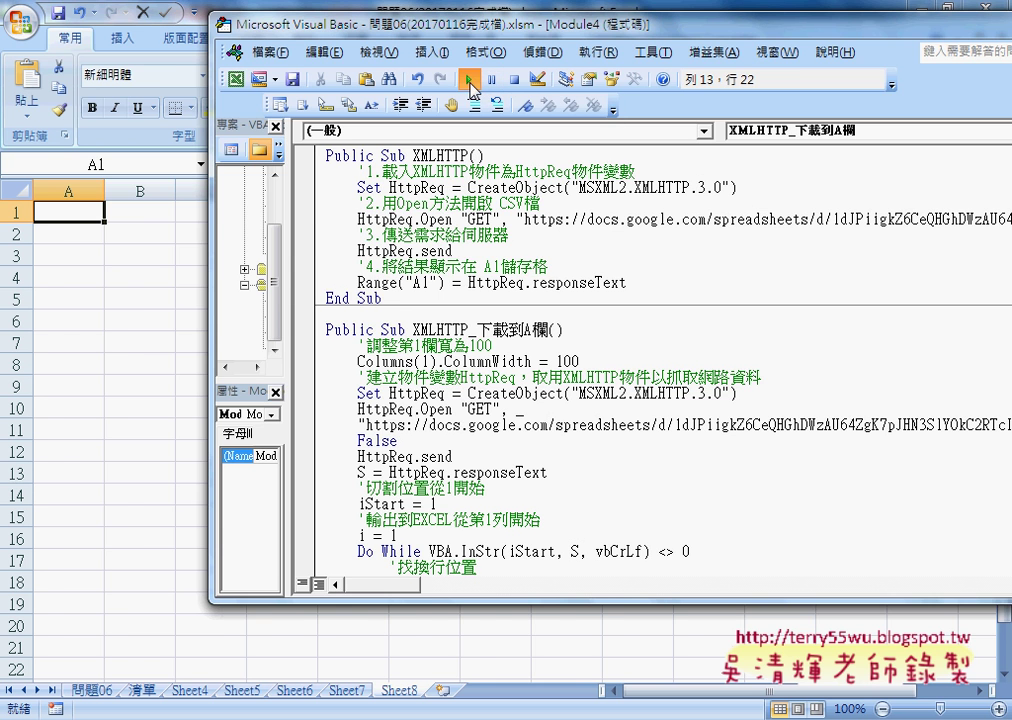
click(469, 86)
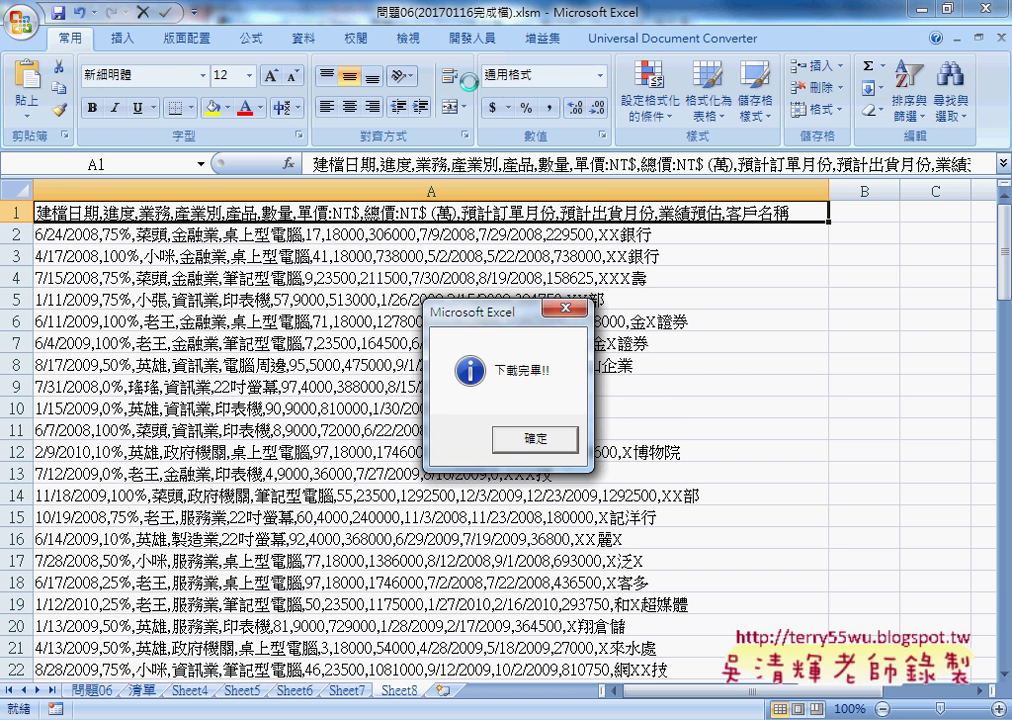
click(534, 438)
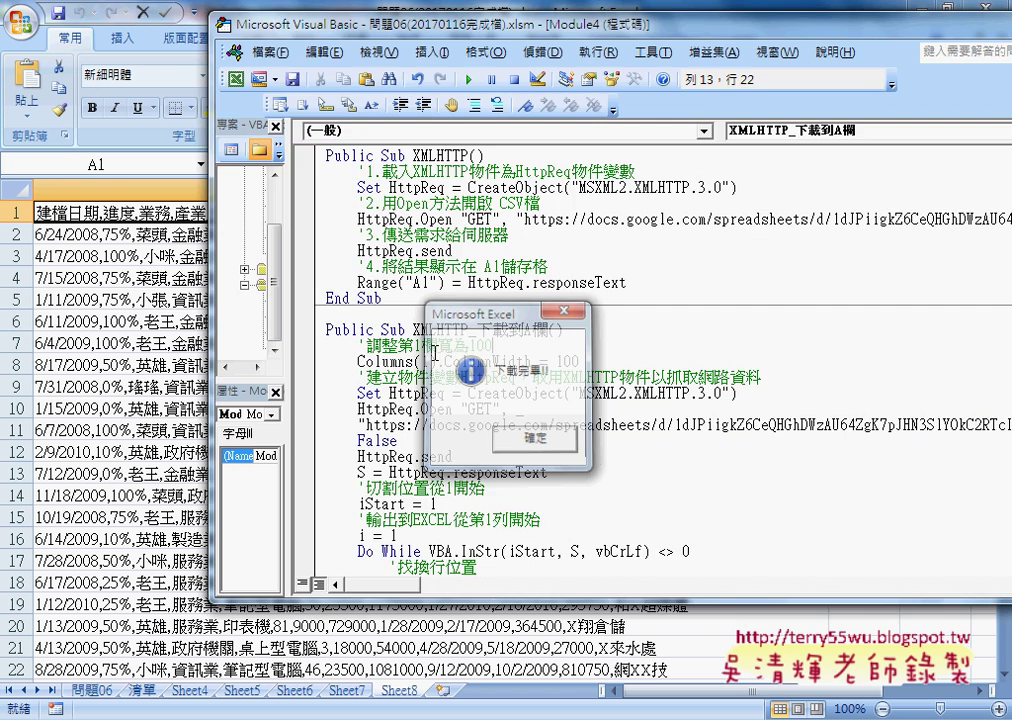
- Check Sheet8 column A from the header in A1 down to the last record in A100
key(alt+Tab)
click(200, 278)
key(ctrl+Home)
scroll(200, 231, down, 3)
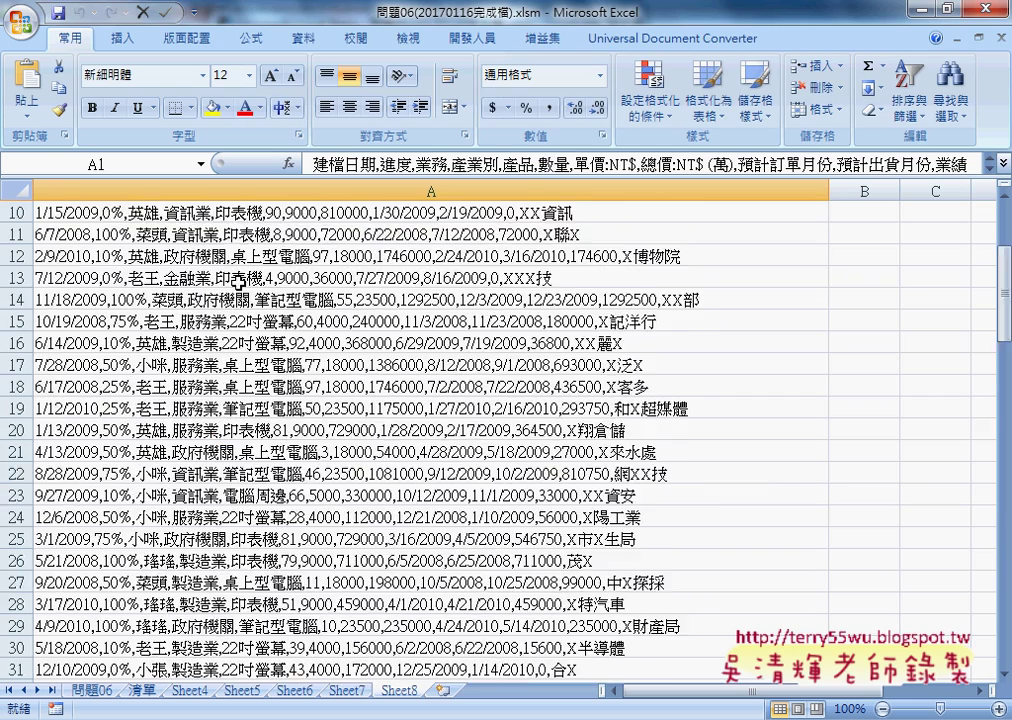
scroll(200, 231, down, 6)
scroll(240, 280, down, 6)
scroll(240, 280, down, 6)
scroll(240, 280, down, 5)
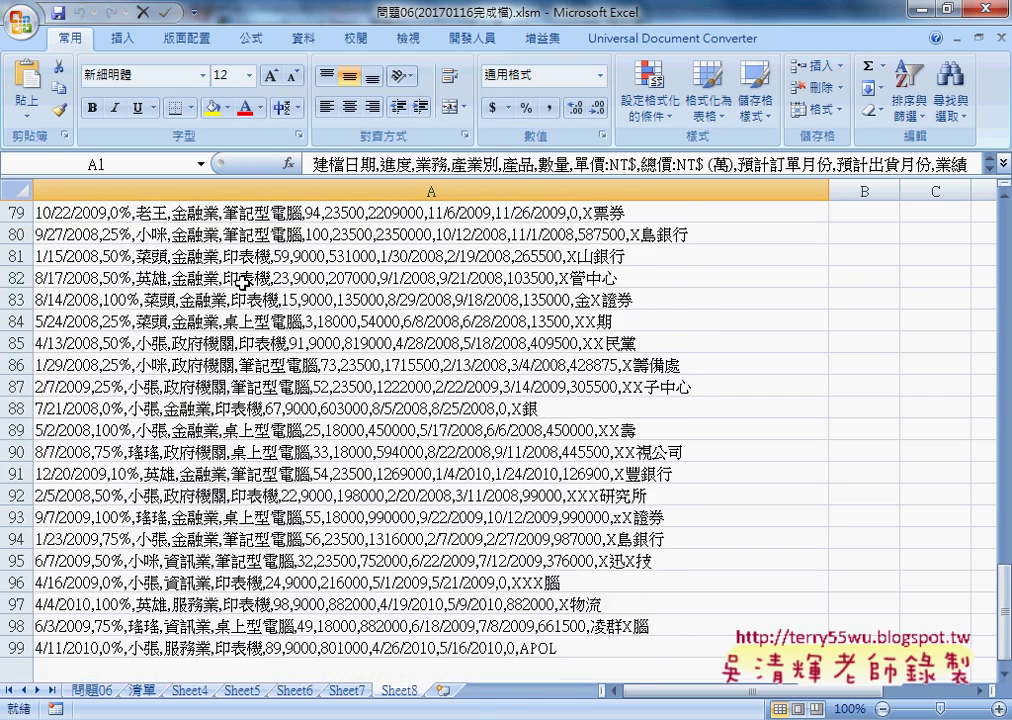
scroll(242, 282, down, 1)
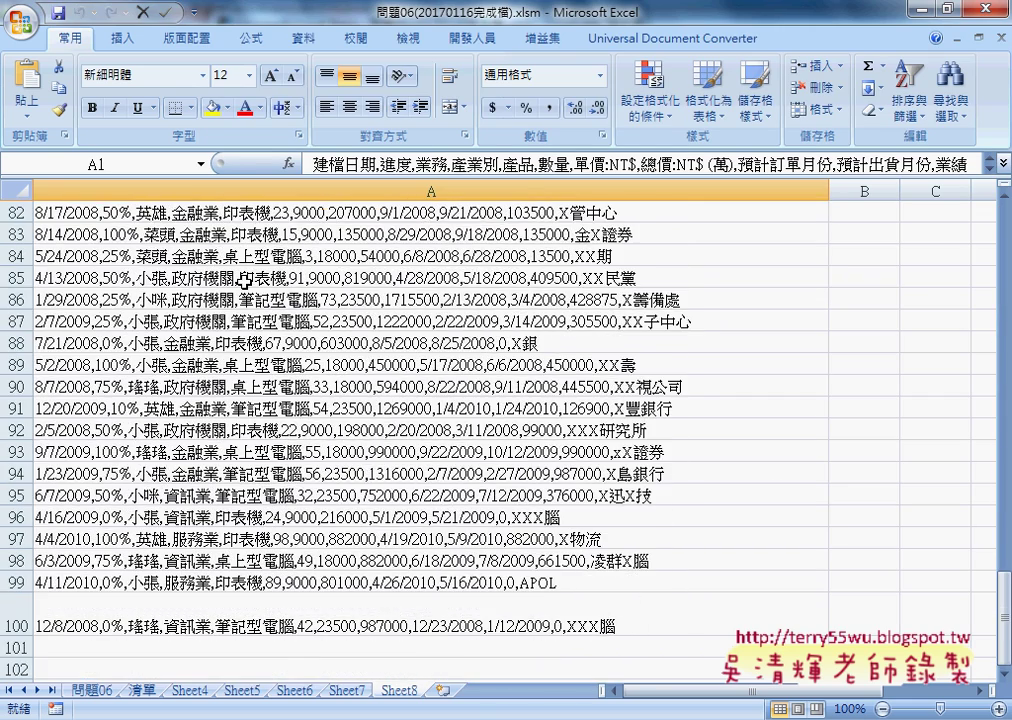
click(502, 616)
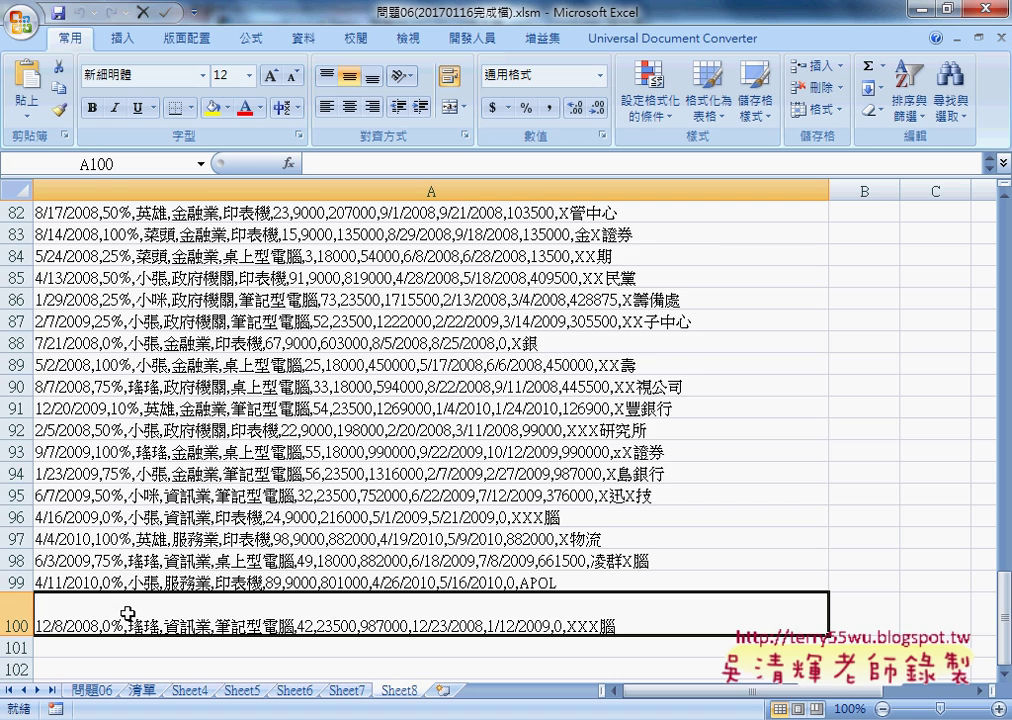
scroll(207, 558, up, 5)
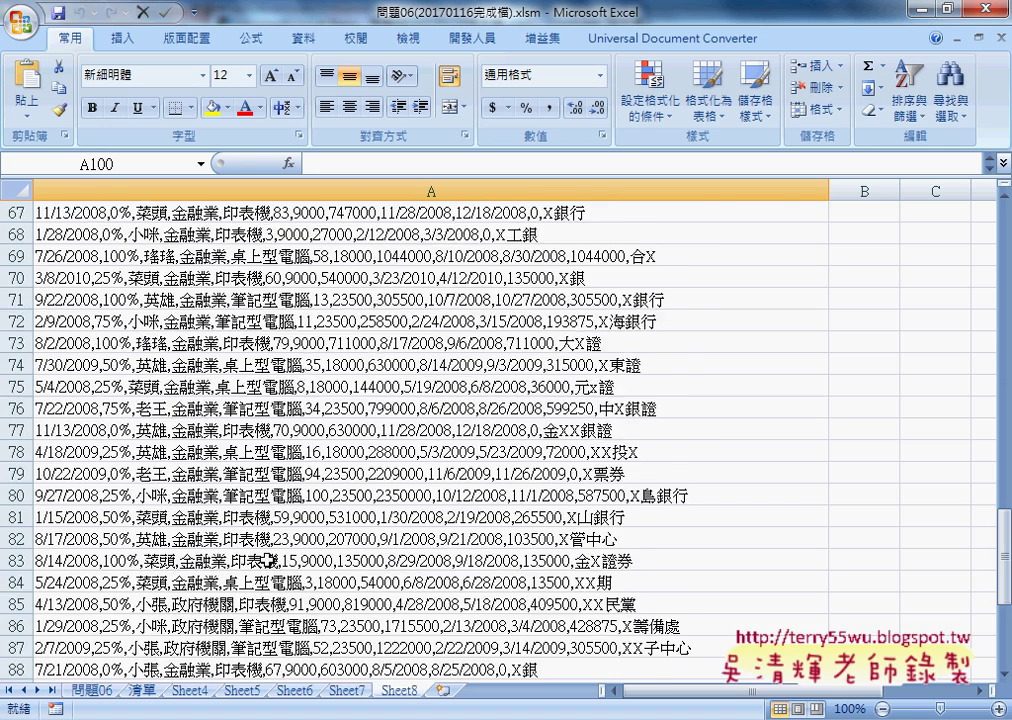
scroll(207, 558, up, 14)
scroll(207, 558, up, 5)
scroll(207, 558, up, 3)
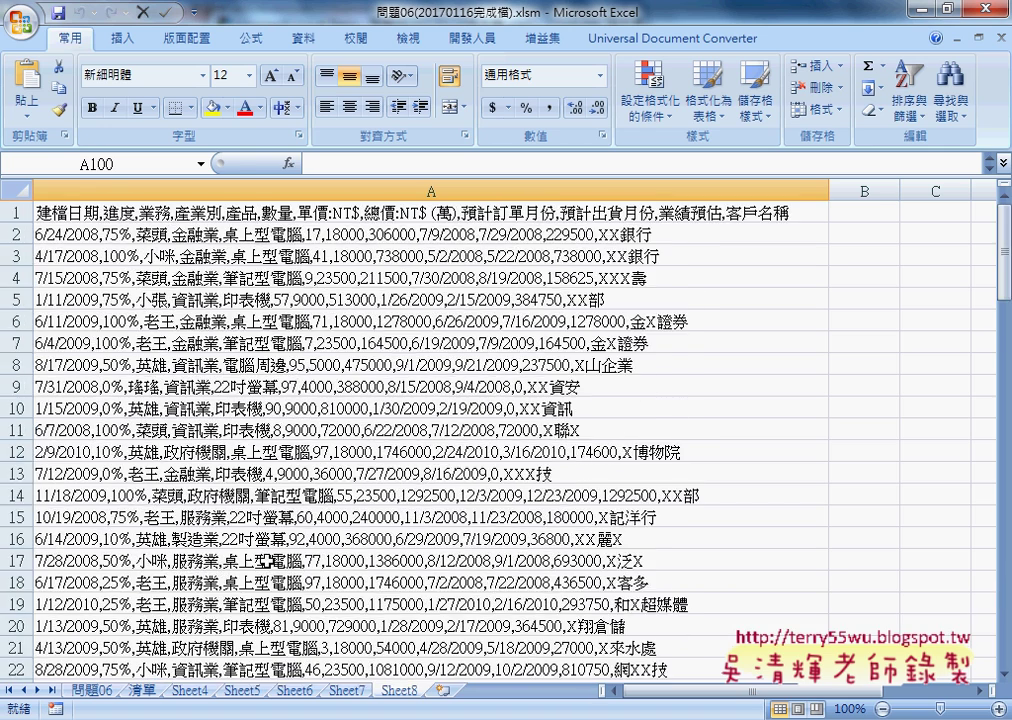